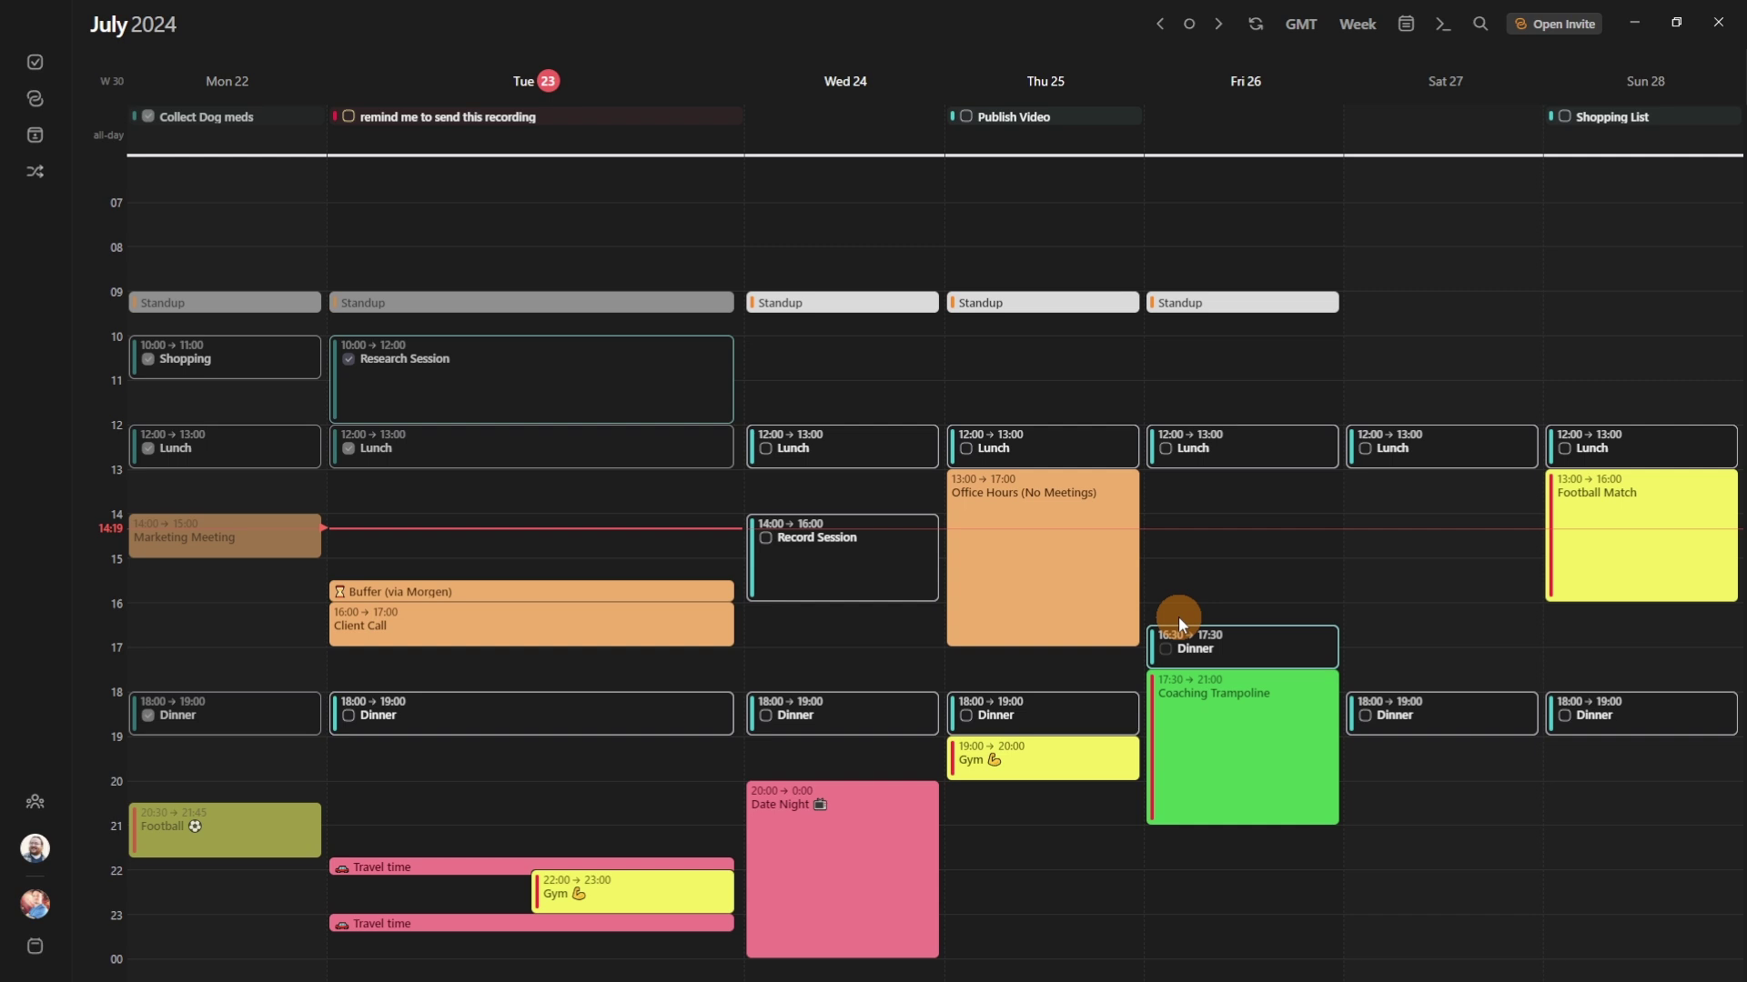
- Browse the month view, filter to the work calendar set (Ctrl+2), then return to the current week
key("m")
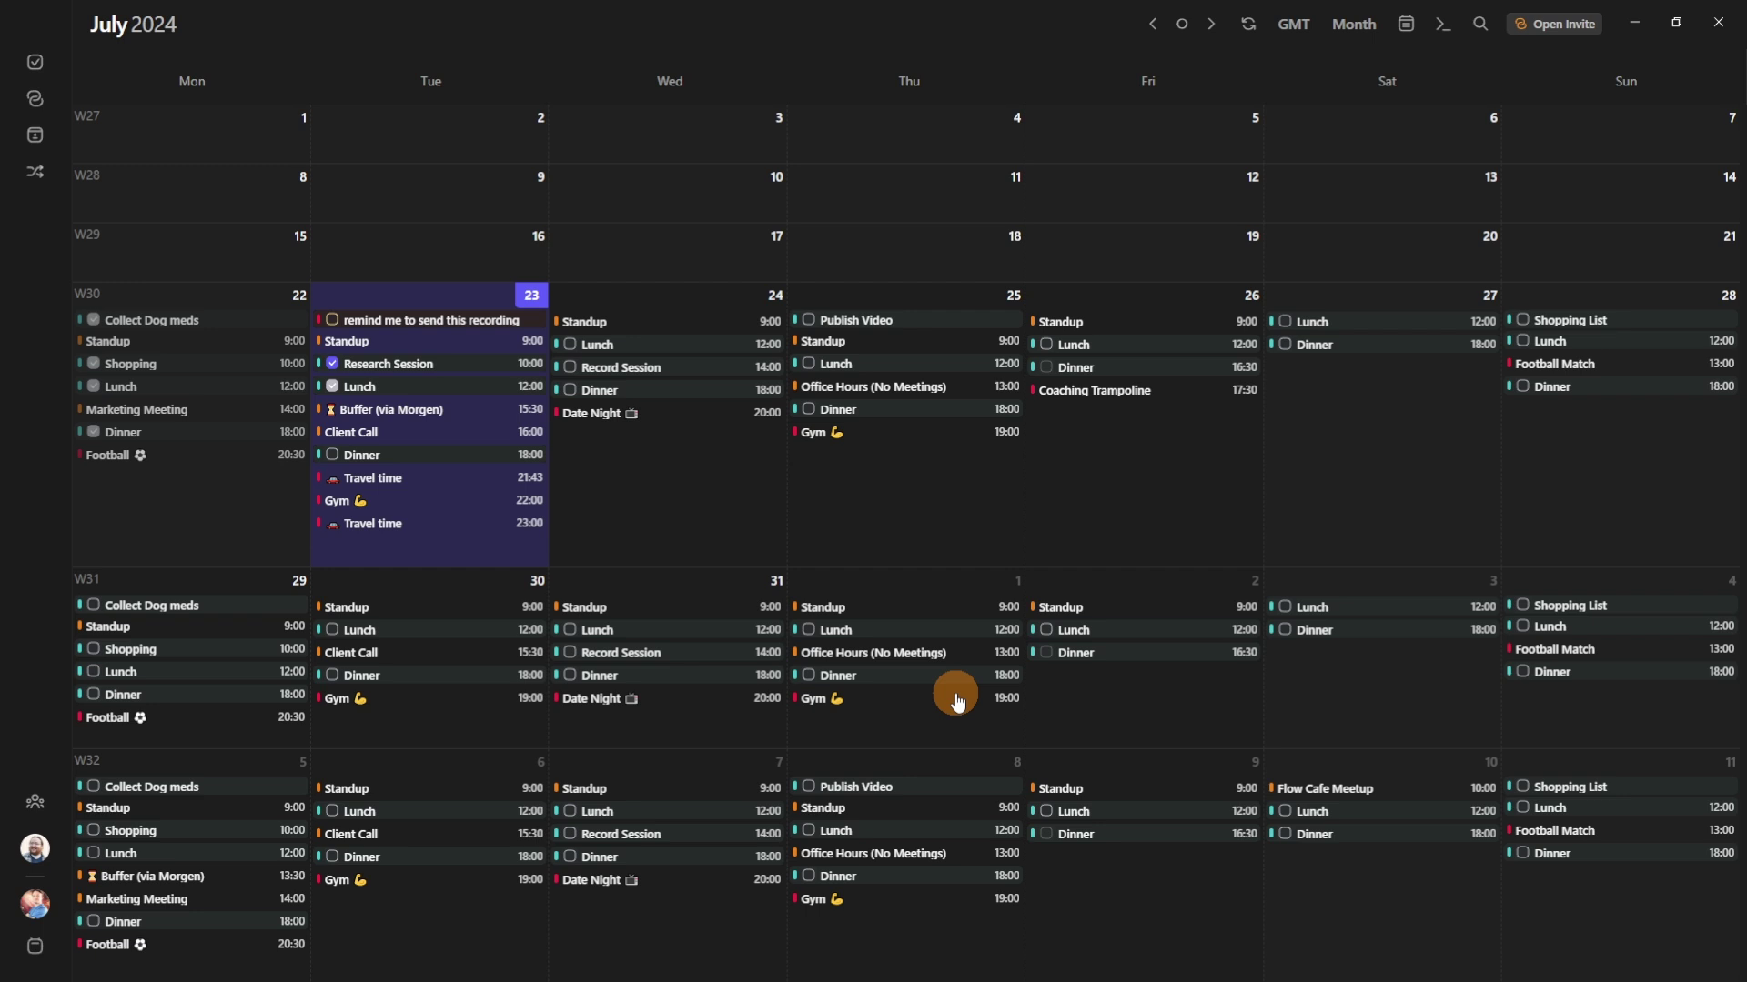
scroll(957, 702, "down", 3)
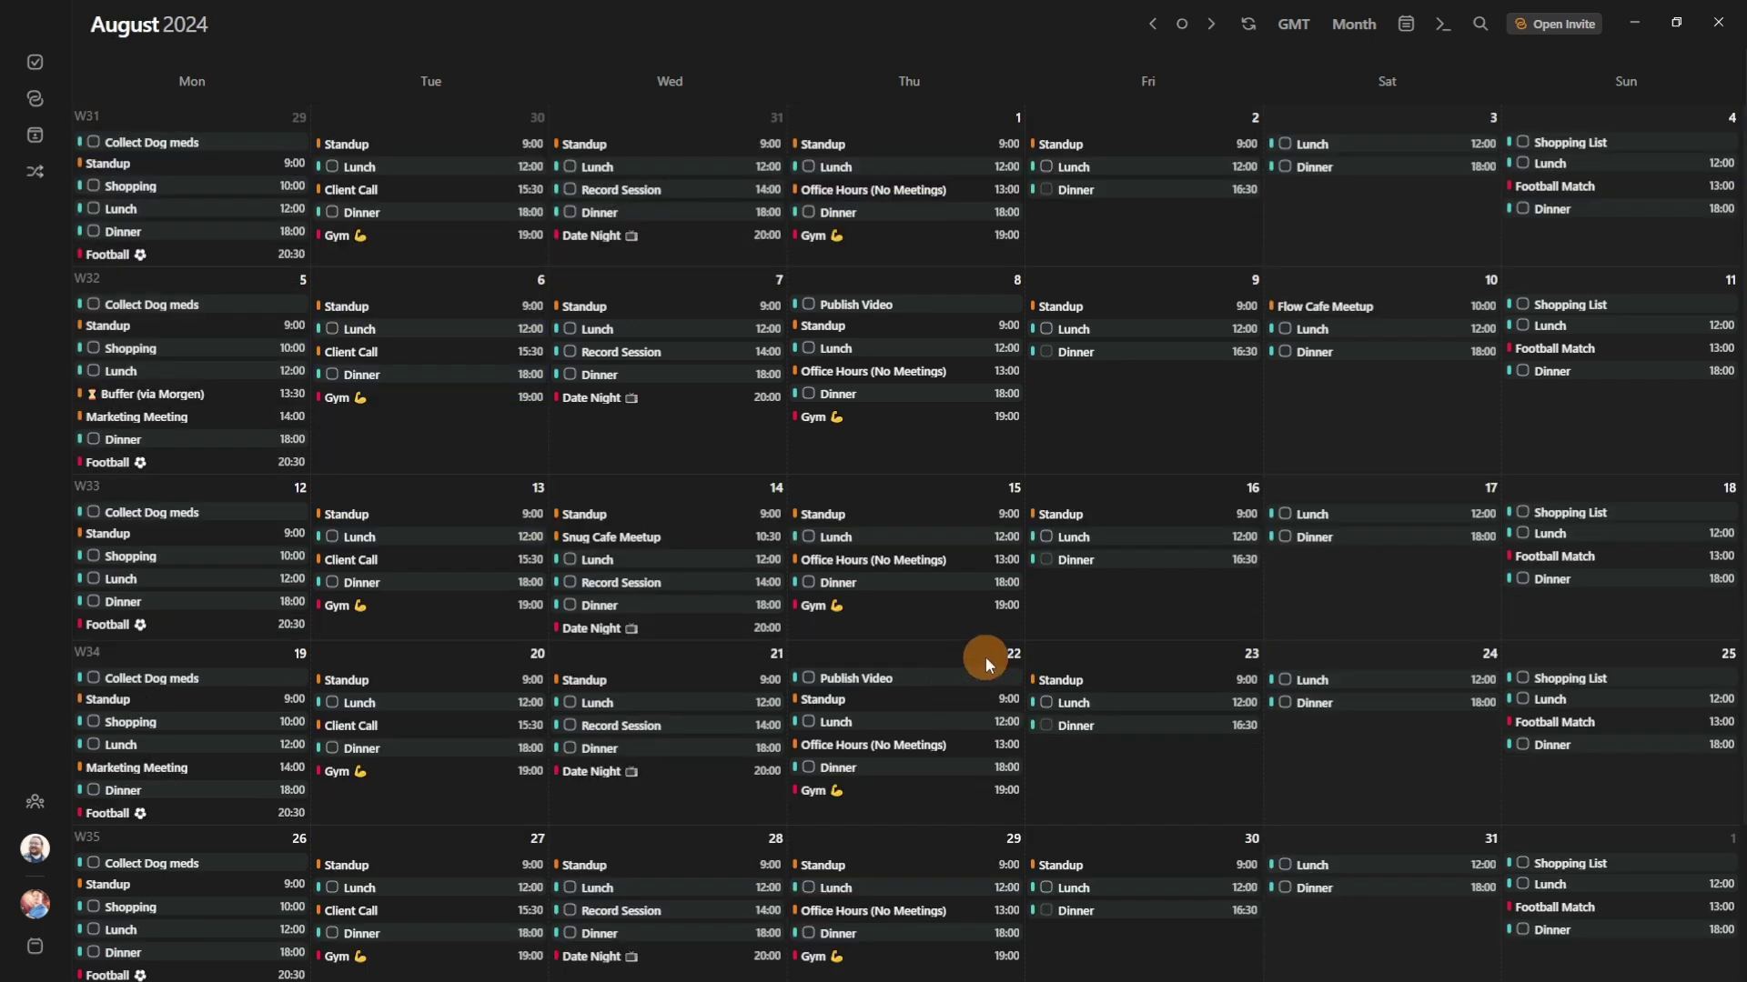
scroll(968, 626, "down", 1)
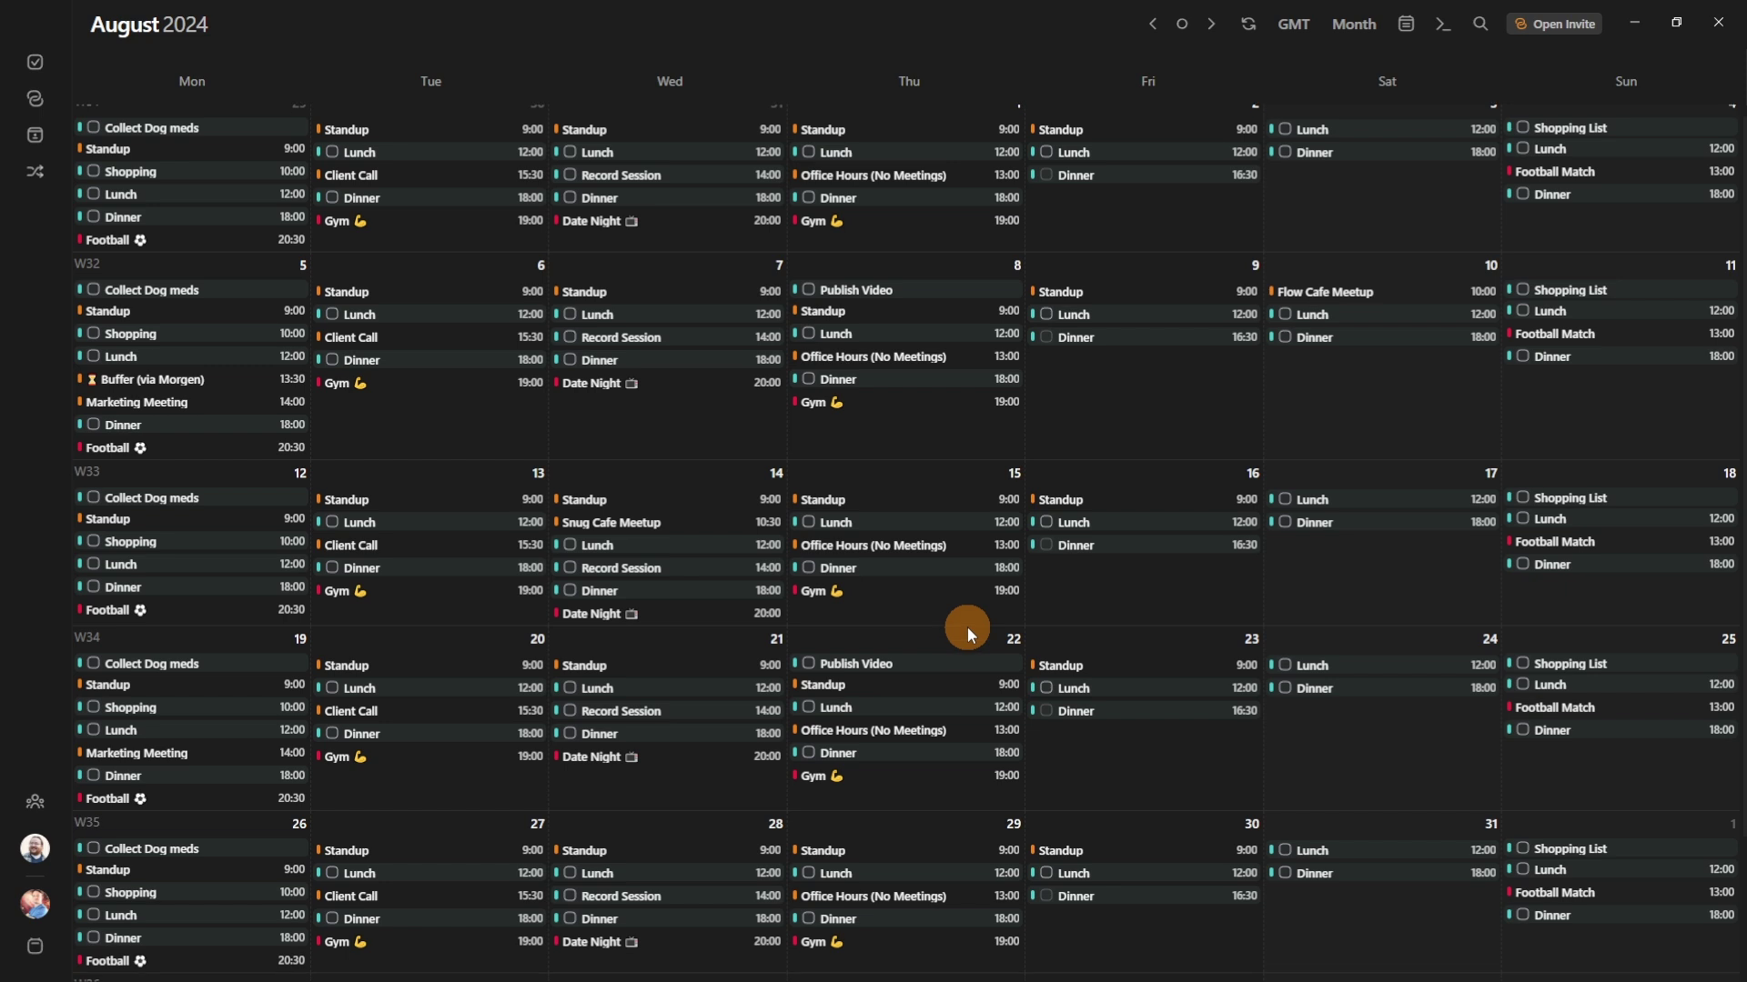
scroll(968, 625, "up", 1)
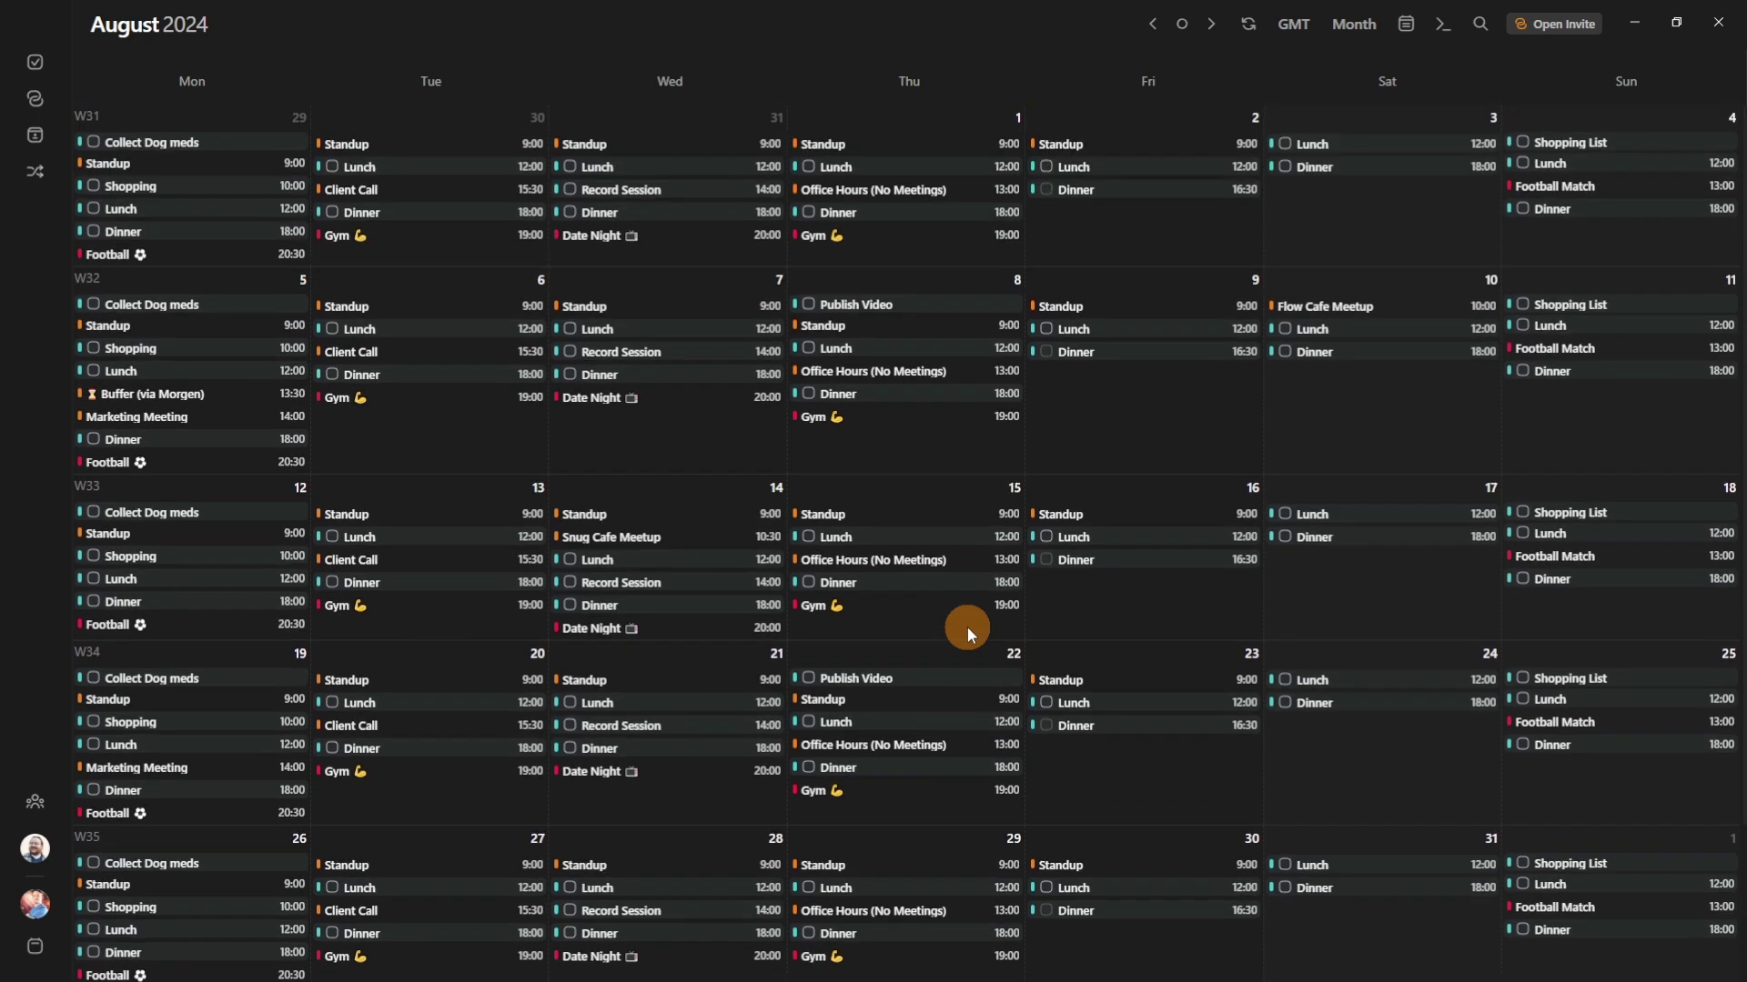
key("ctrl+2")
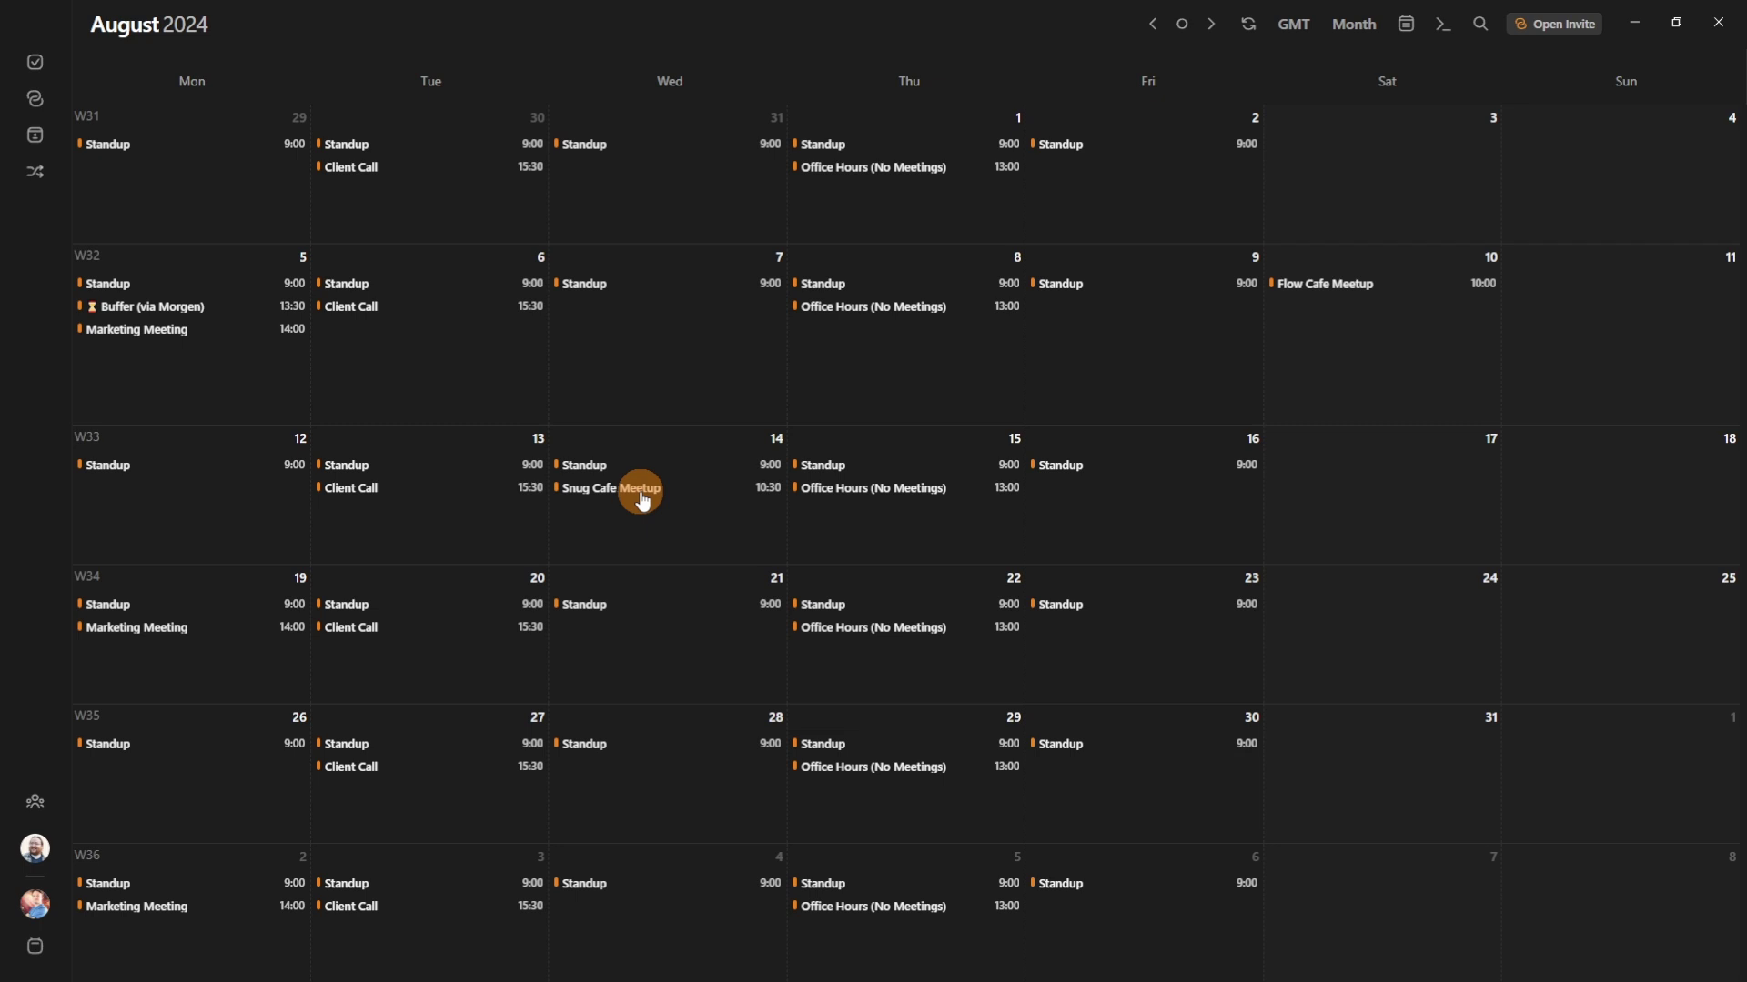
key("w")
key("t")
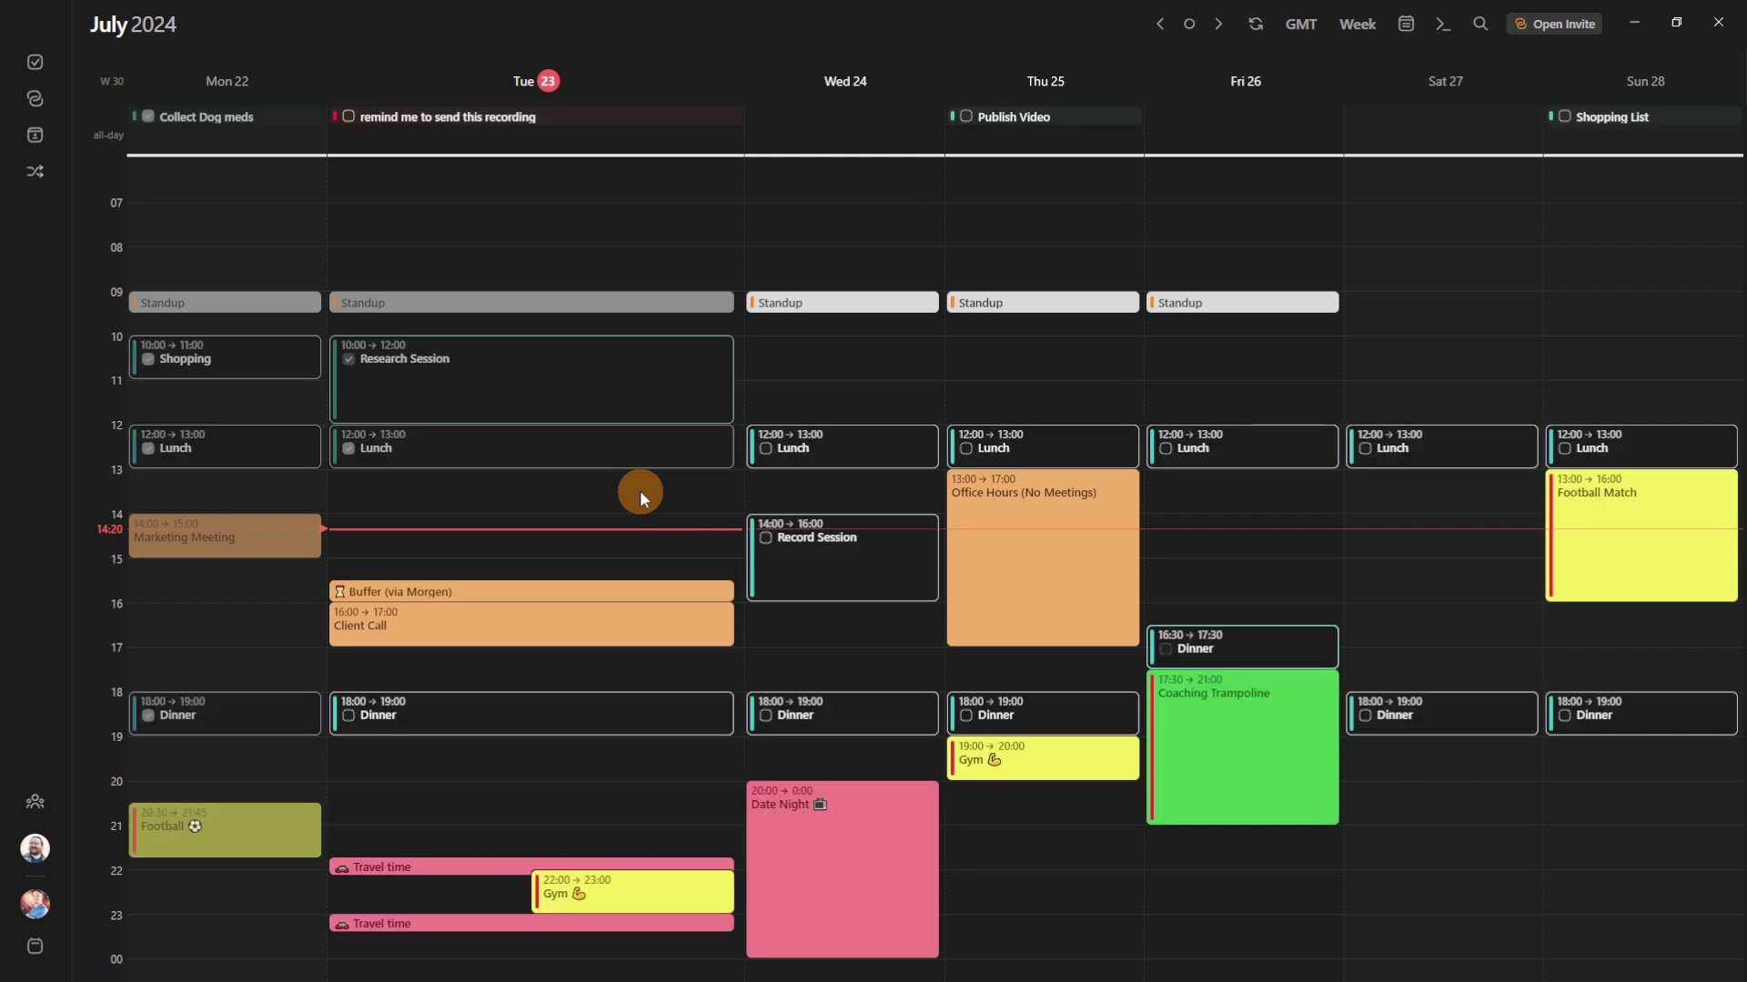
- Show the Calendars page of Preferences via the account menu
left_click(35, 914)
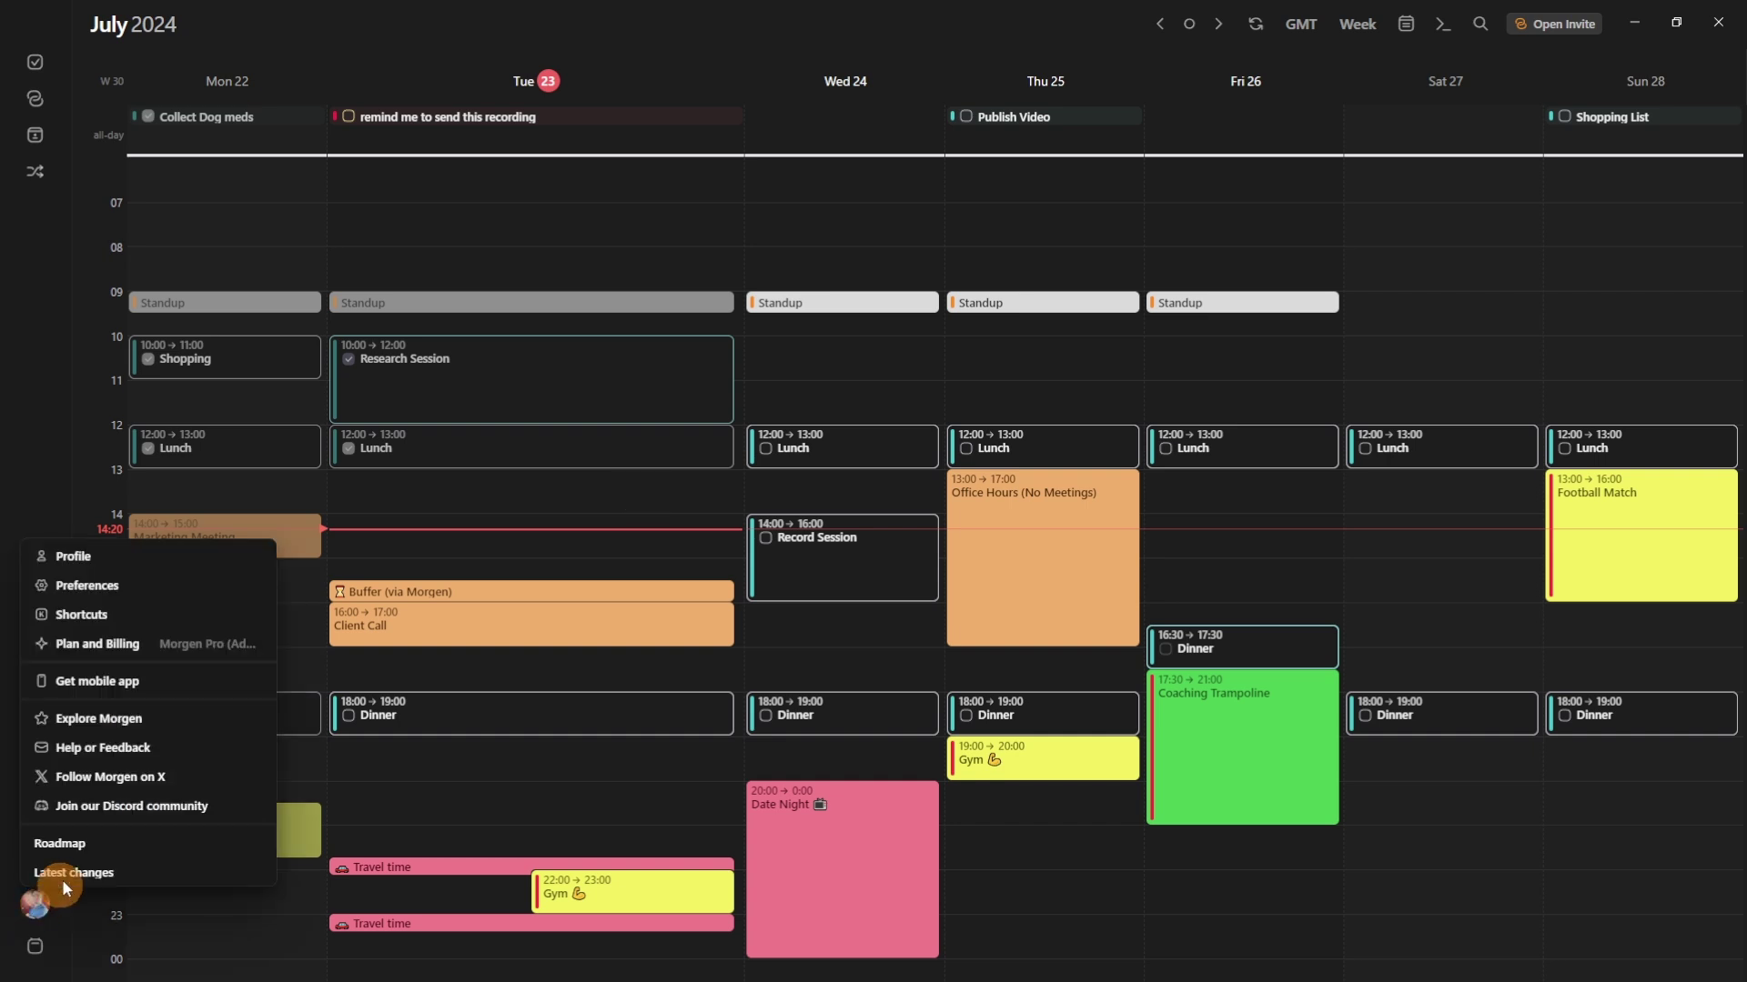
left_click(118, 592)
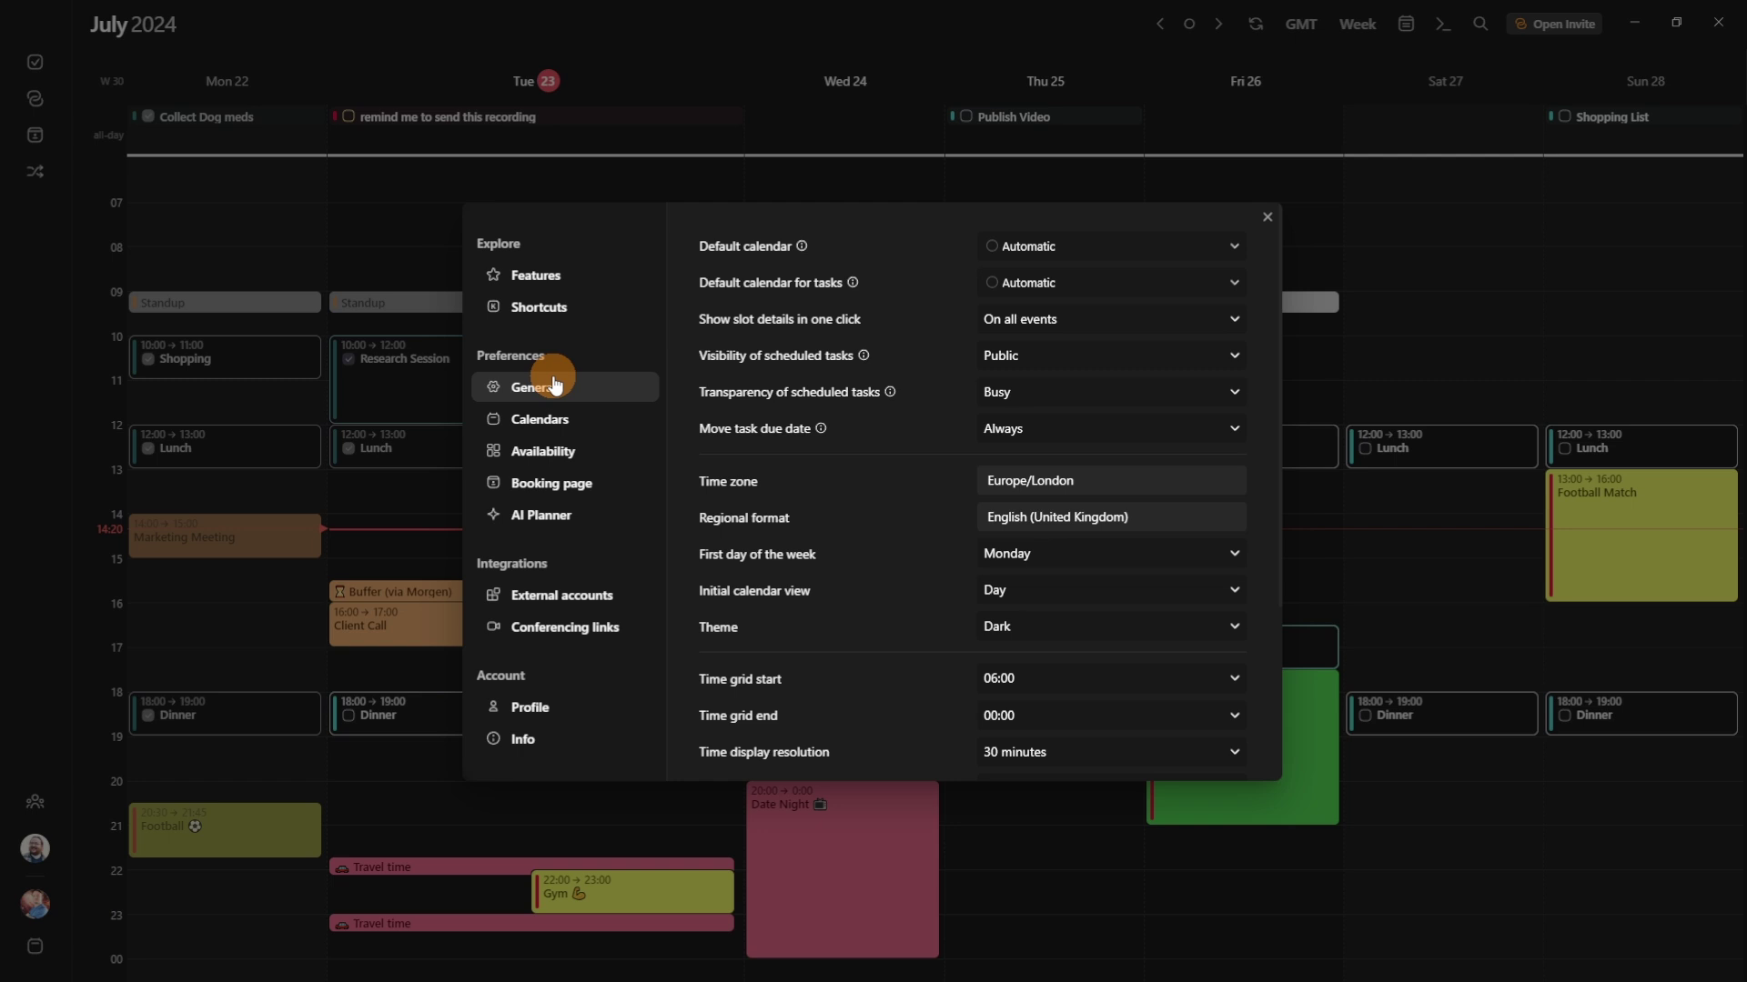
left_click(550, 426)
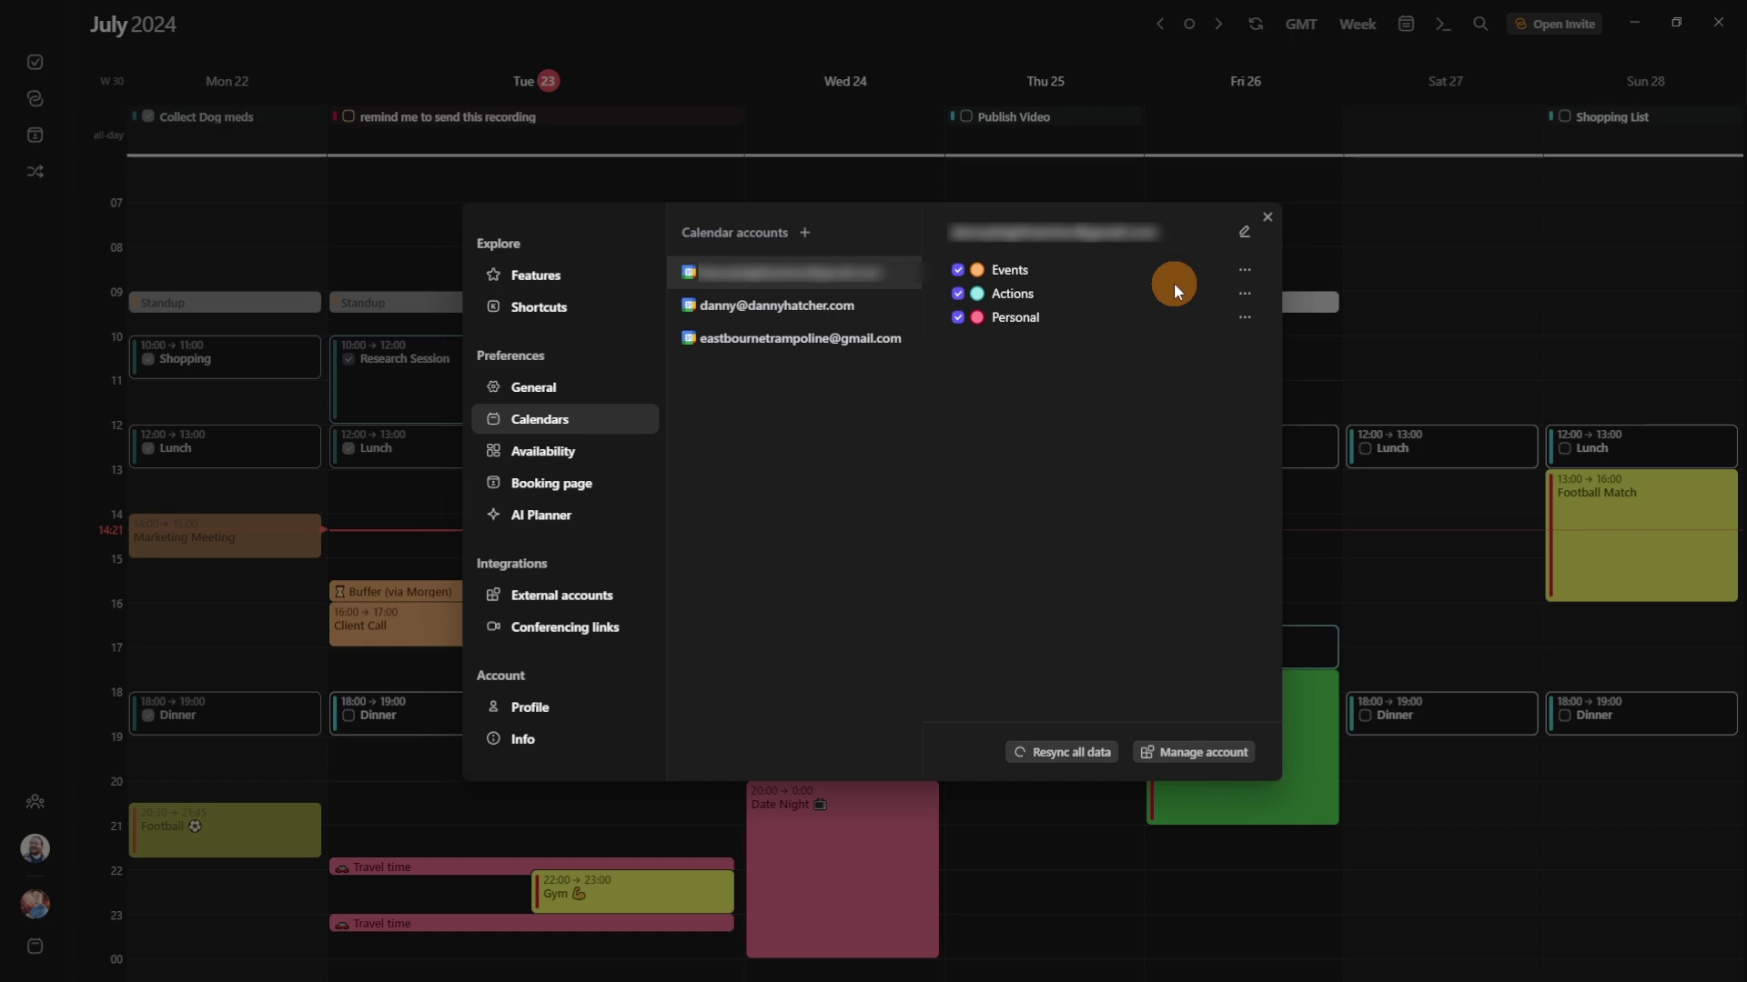
left_click(1245, 271)
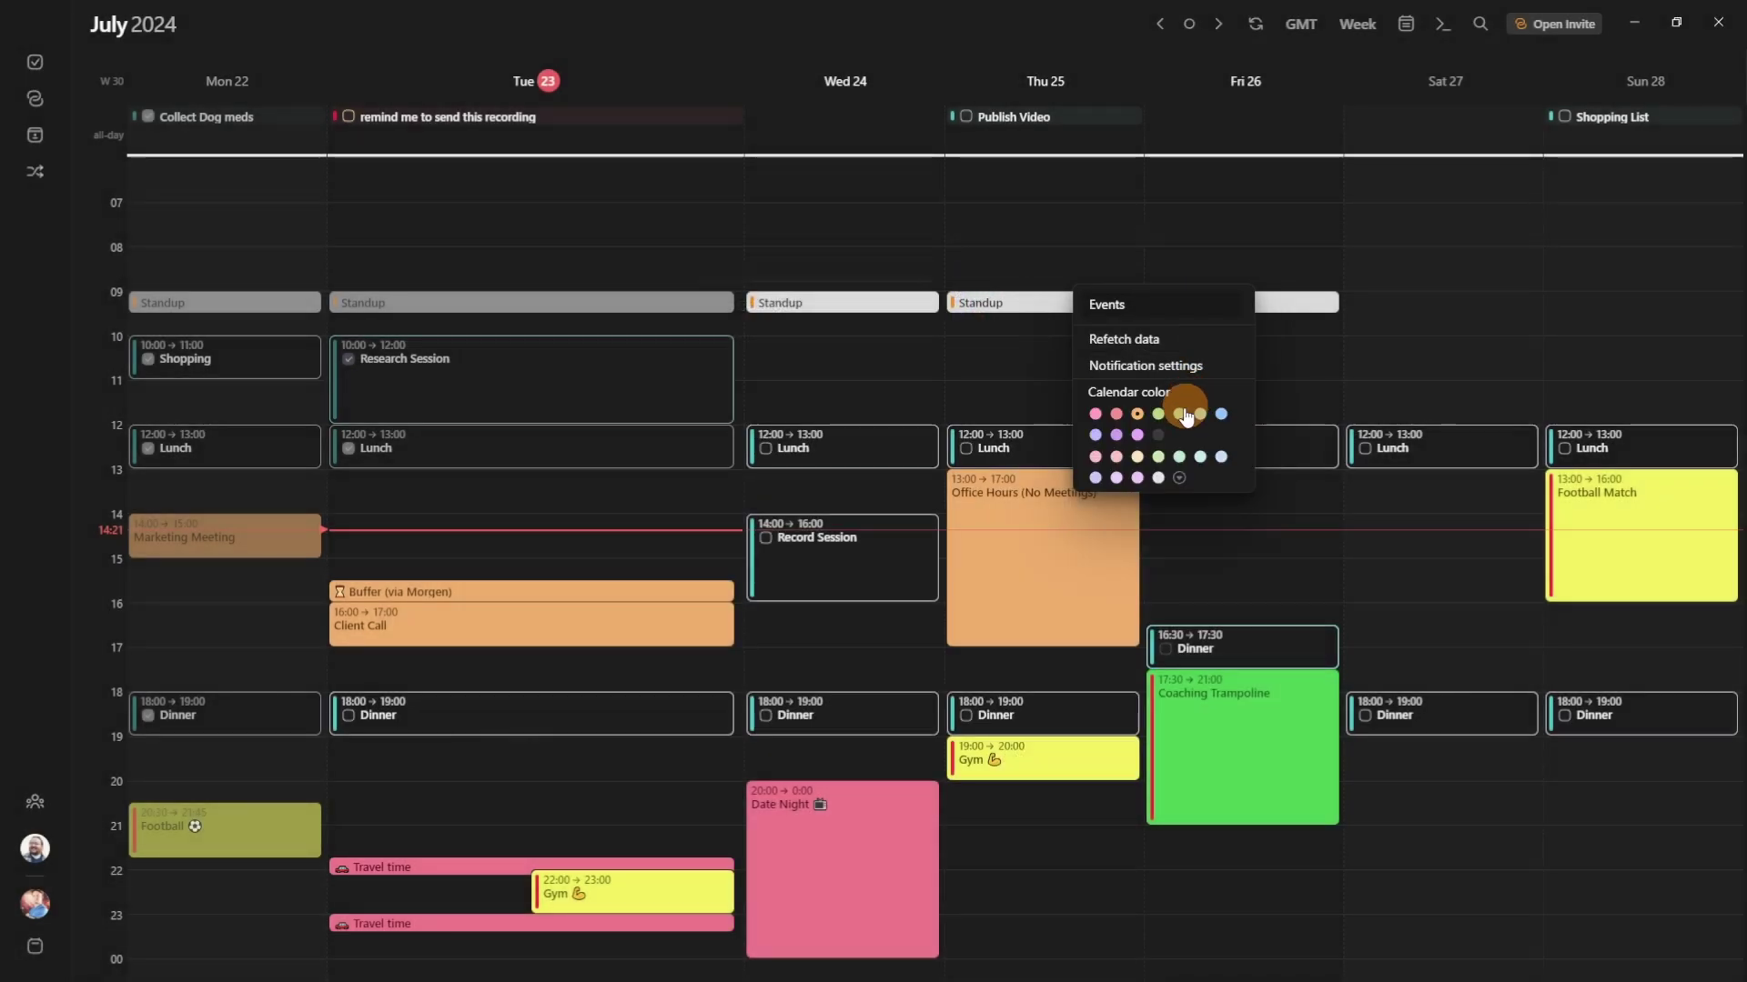
left_click(1117, 414)
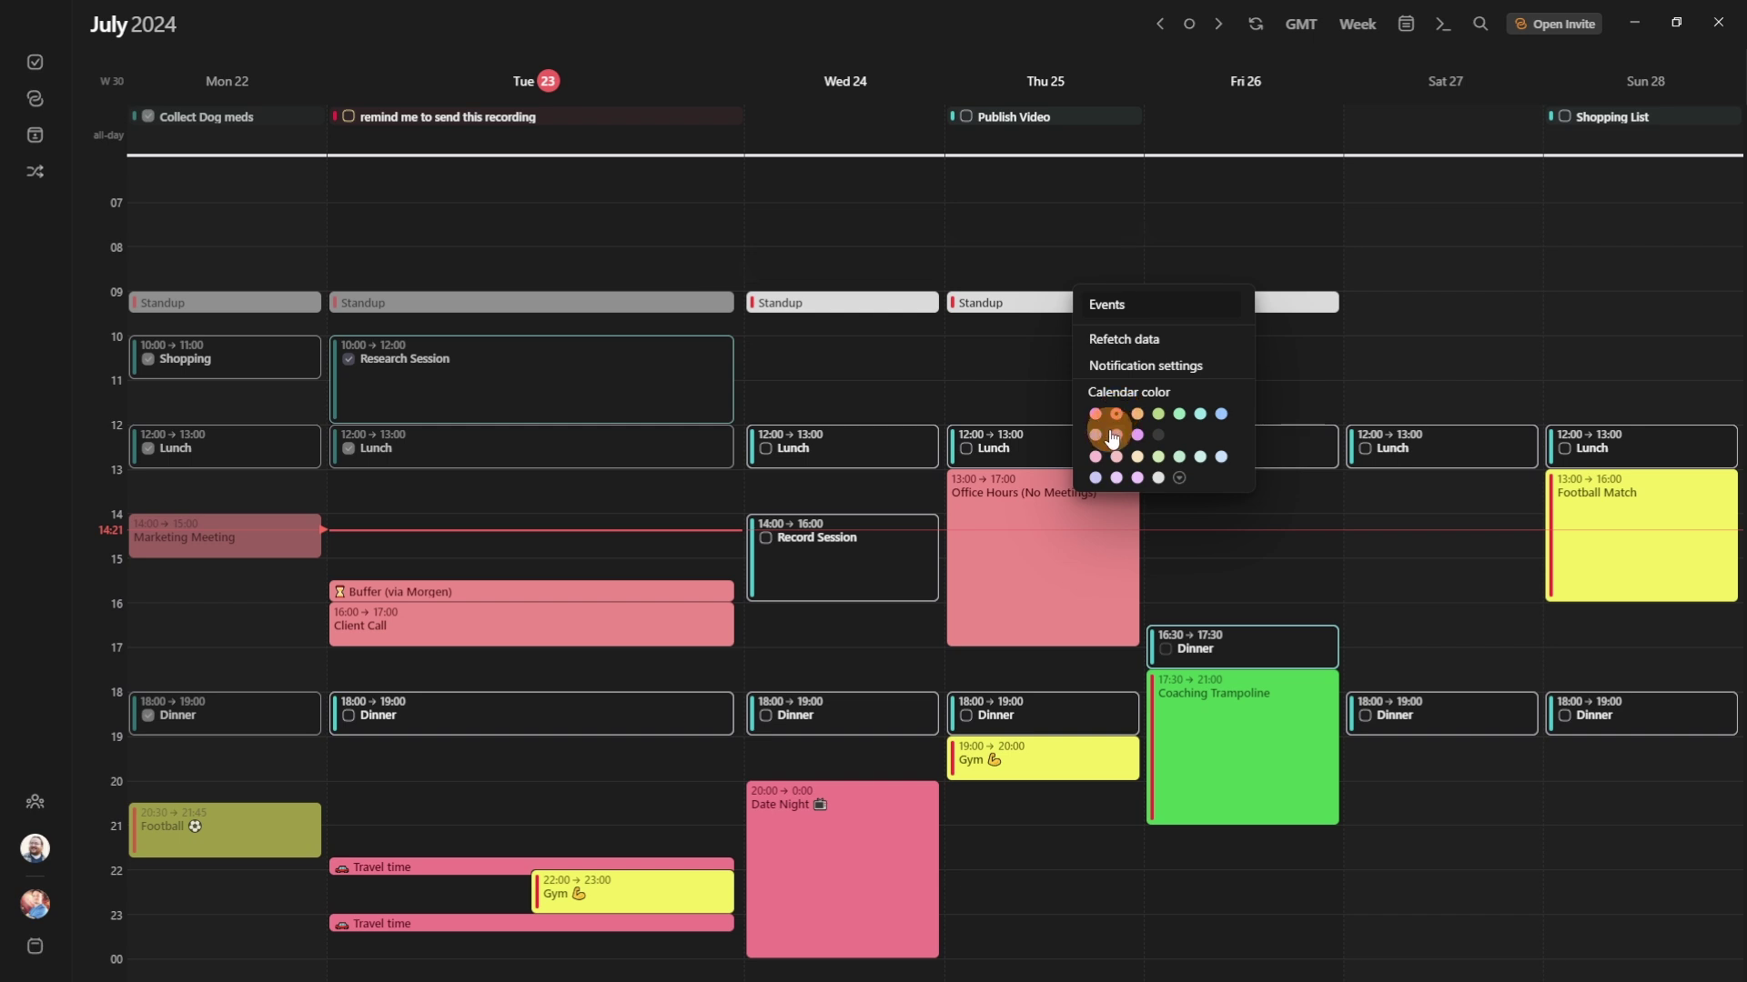
left_click(1096, 435)
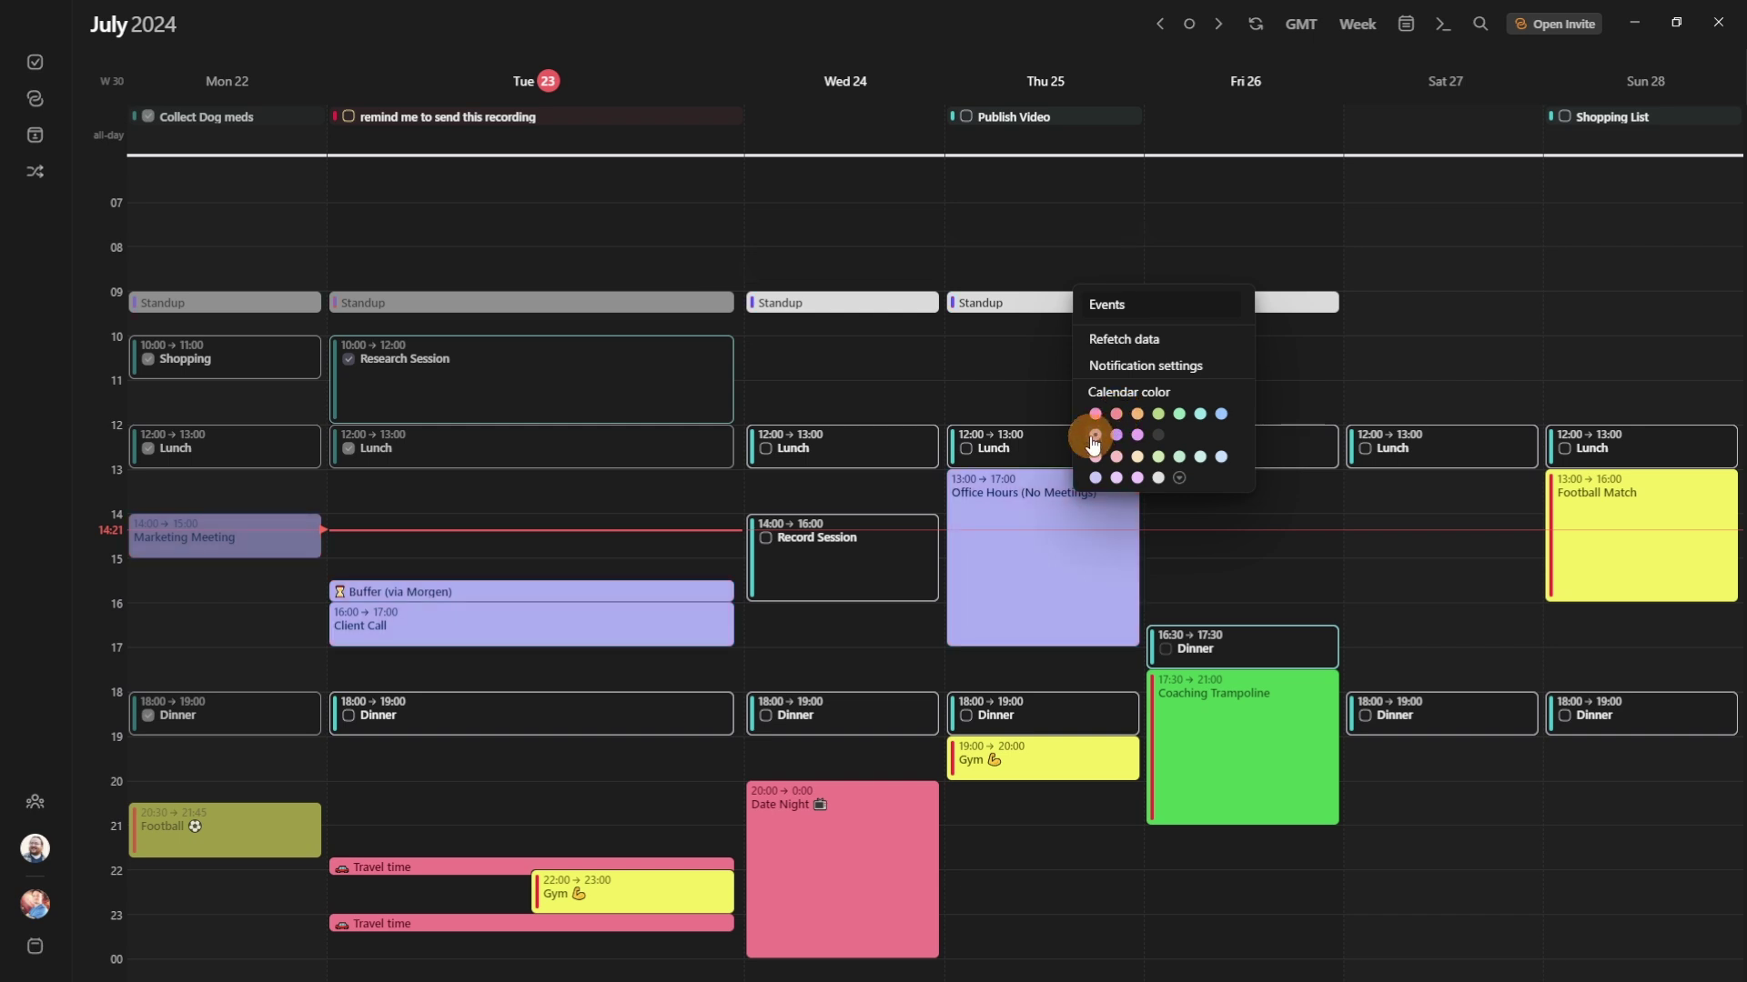
left_click(1095, 415)
left_click(1158, 415)
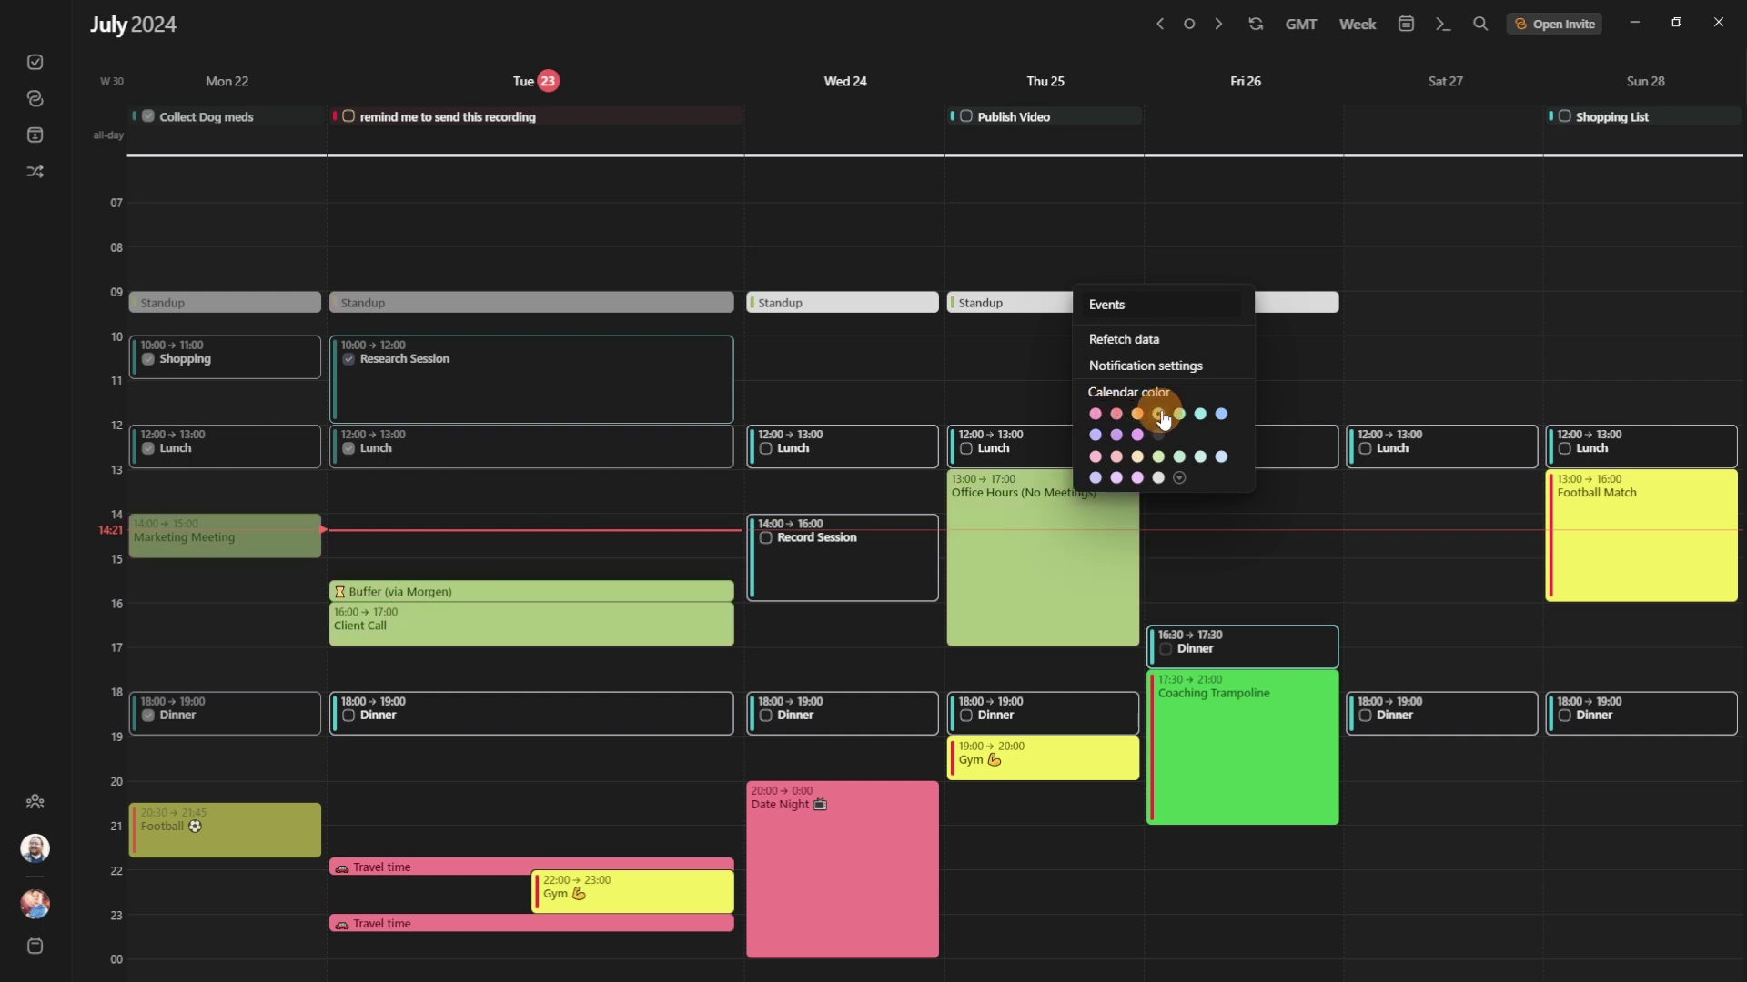
left_click(1179, 414)
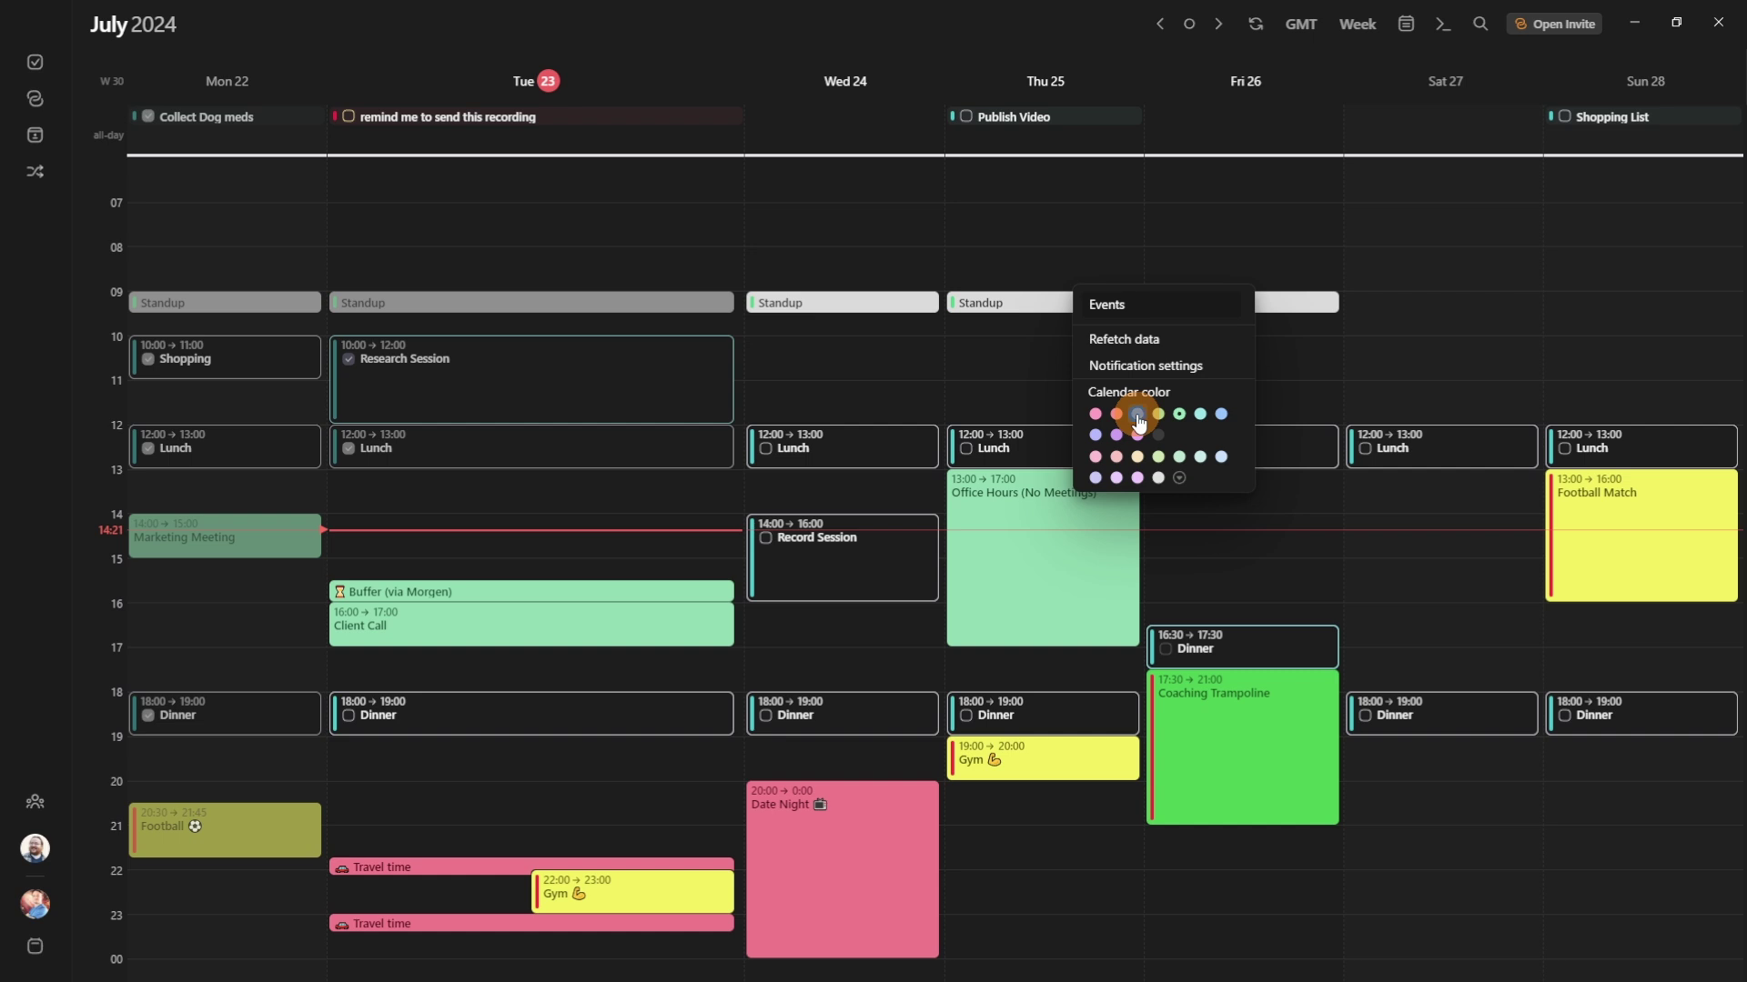
left_click(1137, 415)
left_click(1082, 304)
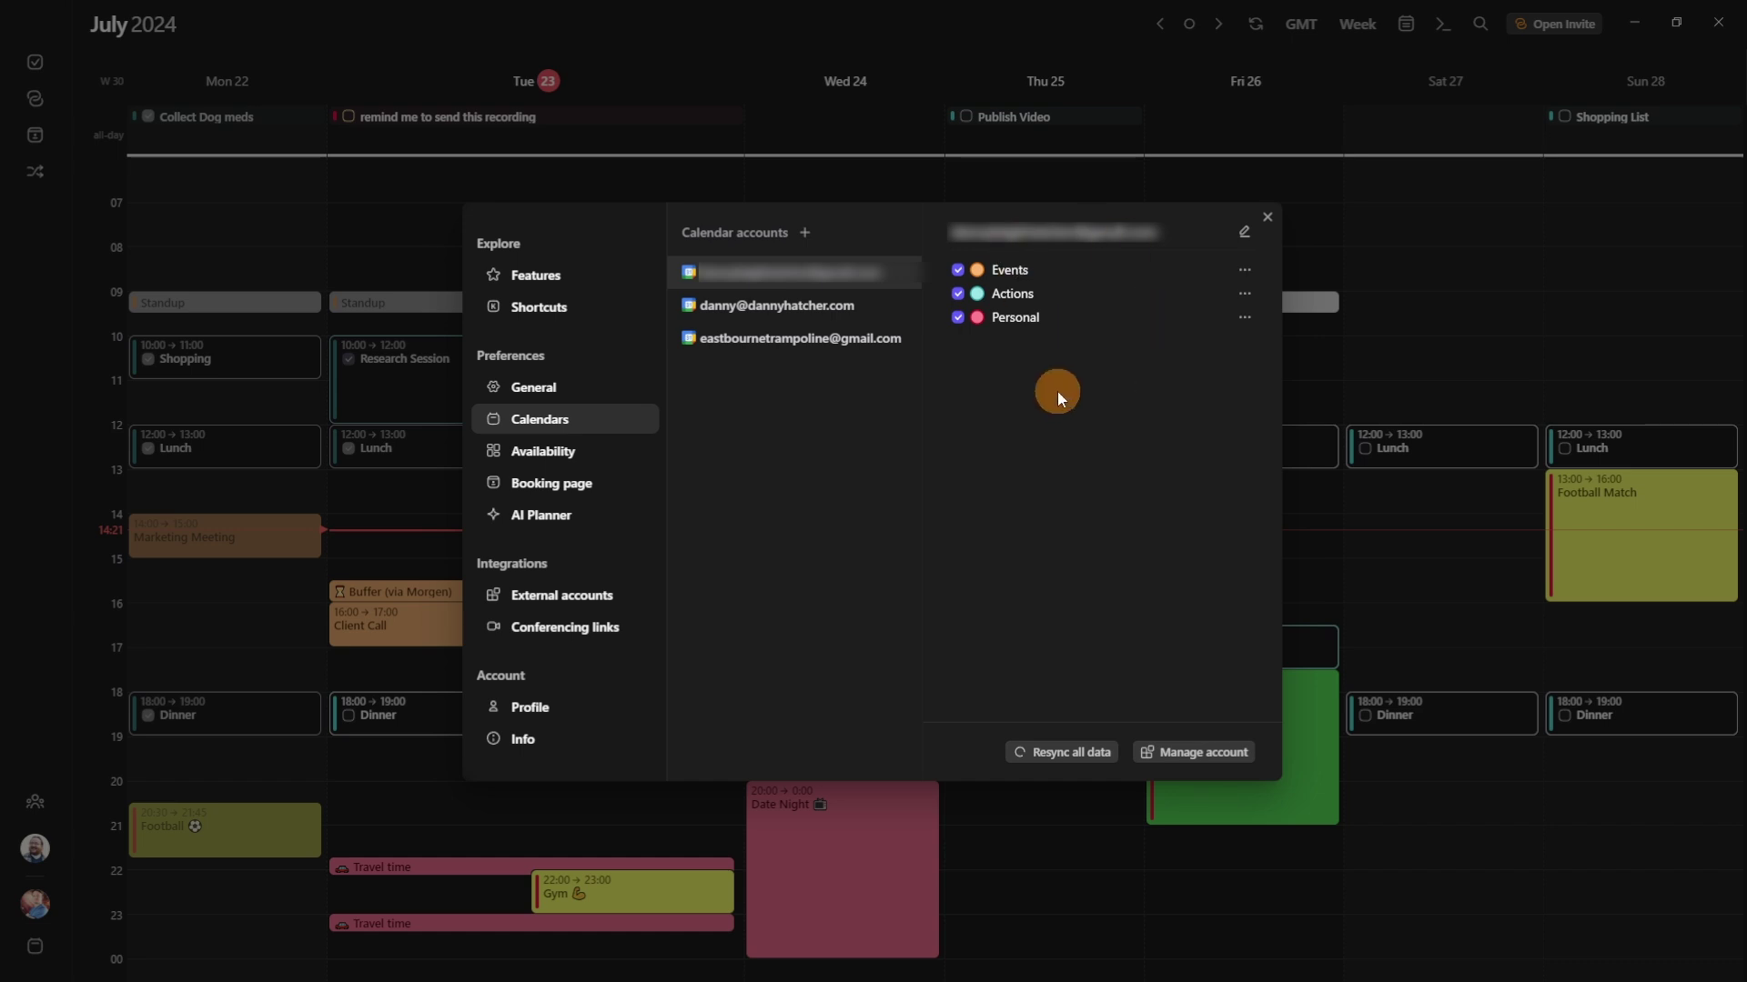
- Close Preferences and check which calendar Wednesday's Standup belongs to
left_click(1321, 362)
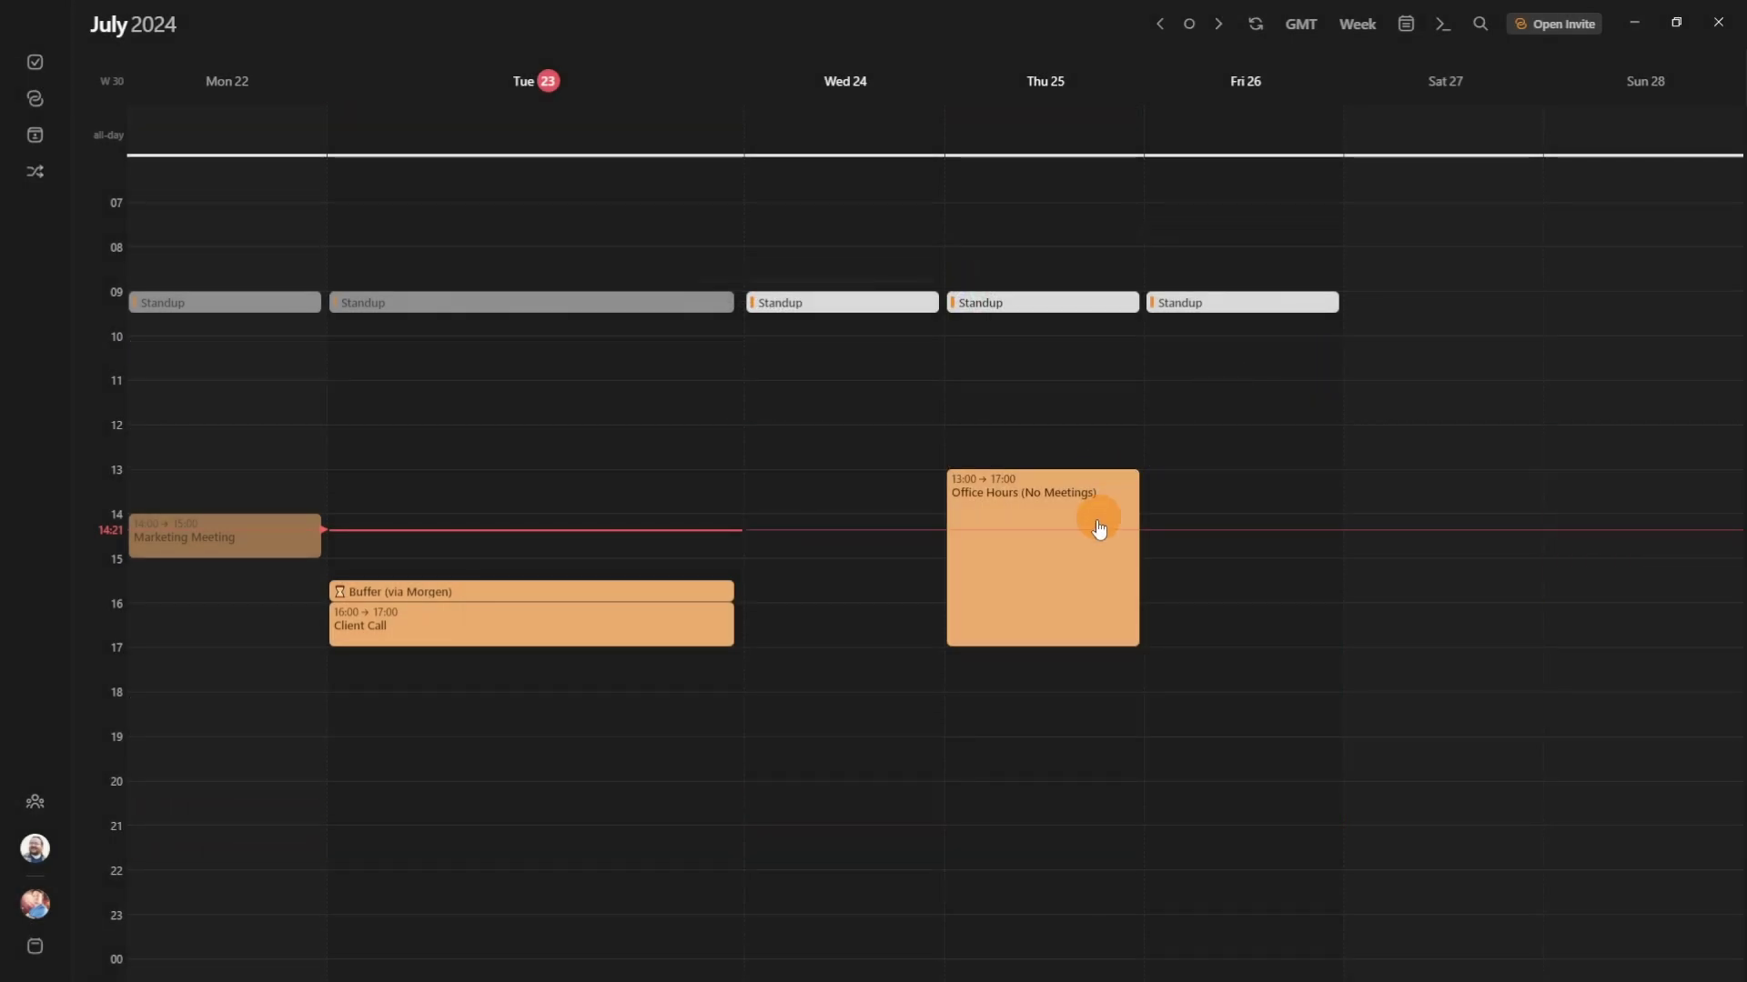
left_click(845, 303)
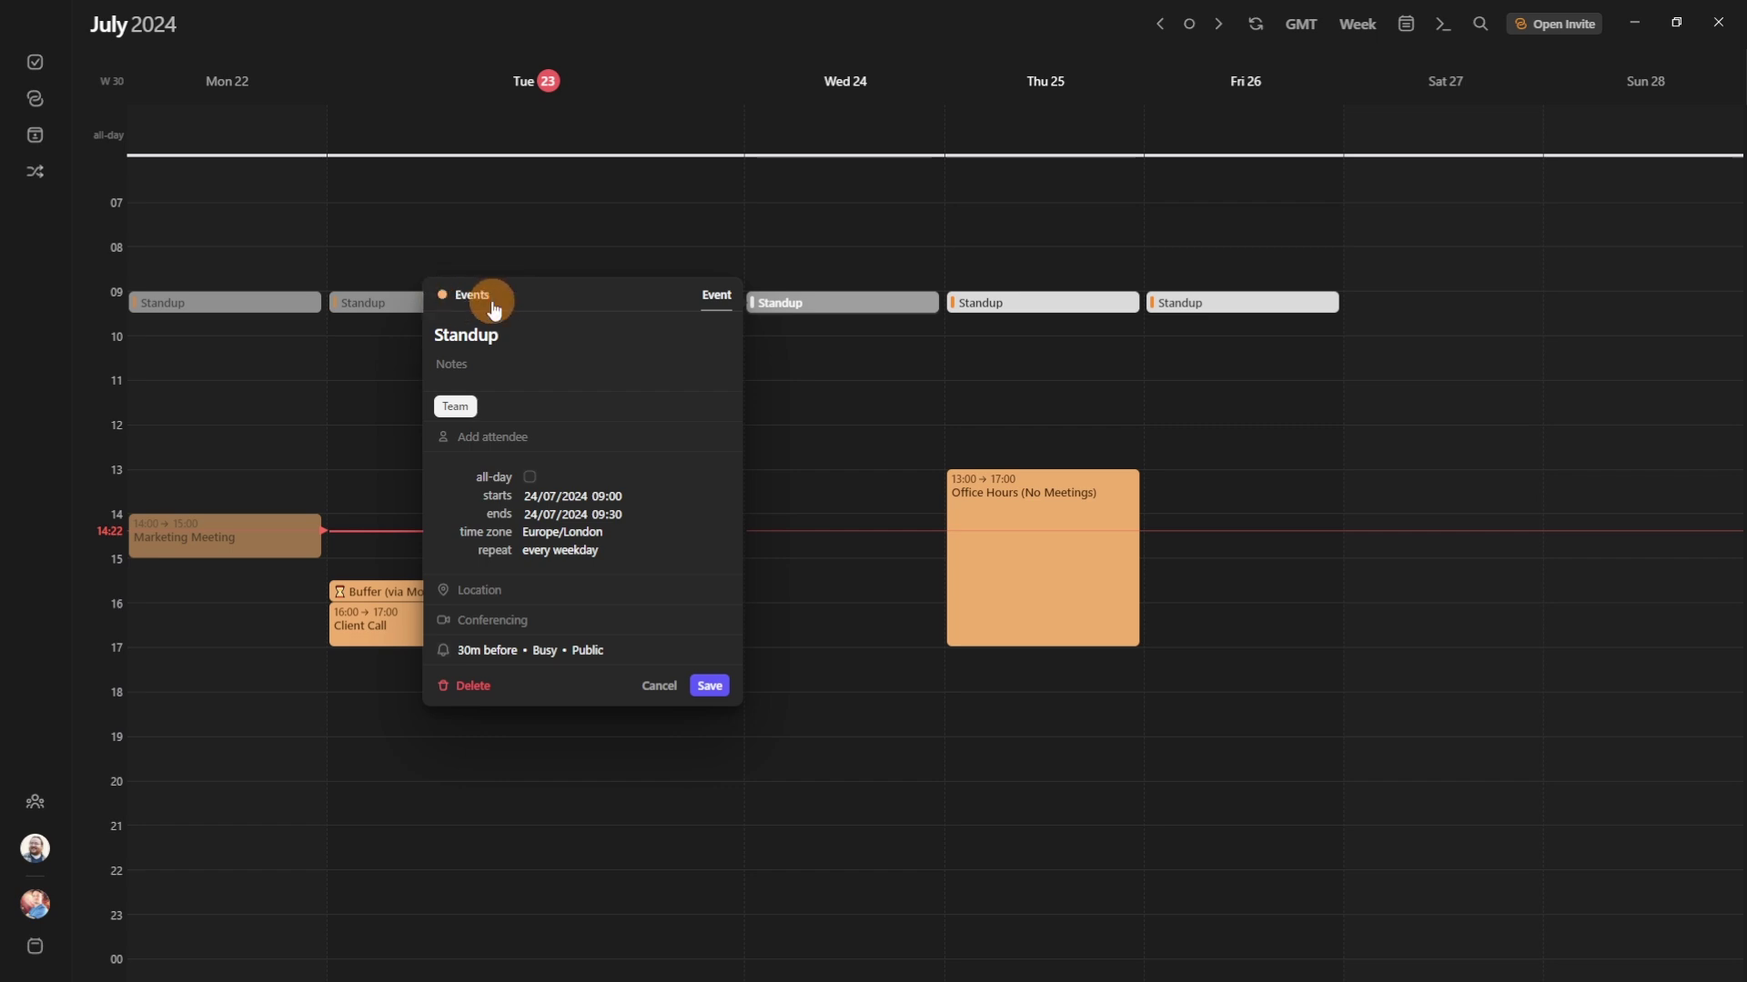
left_click(838, 246)
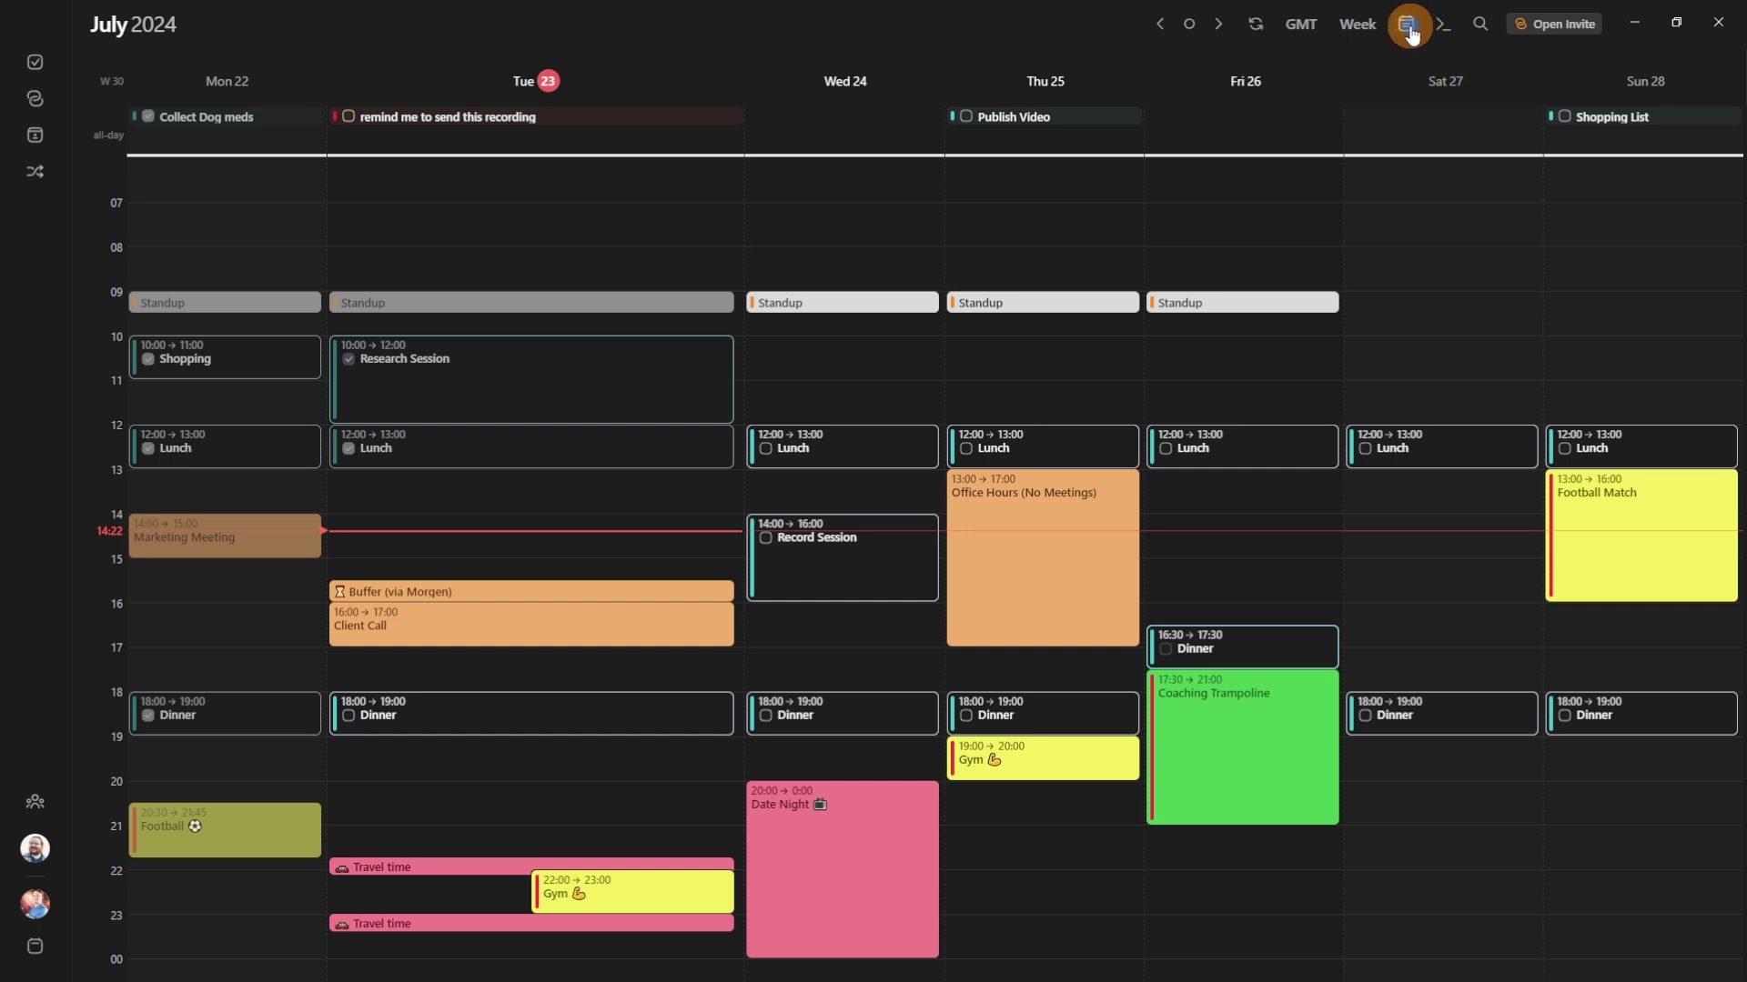
- In the calendar list, turn the Events calendar off and back on
left_click(1407, 24)
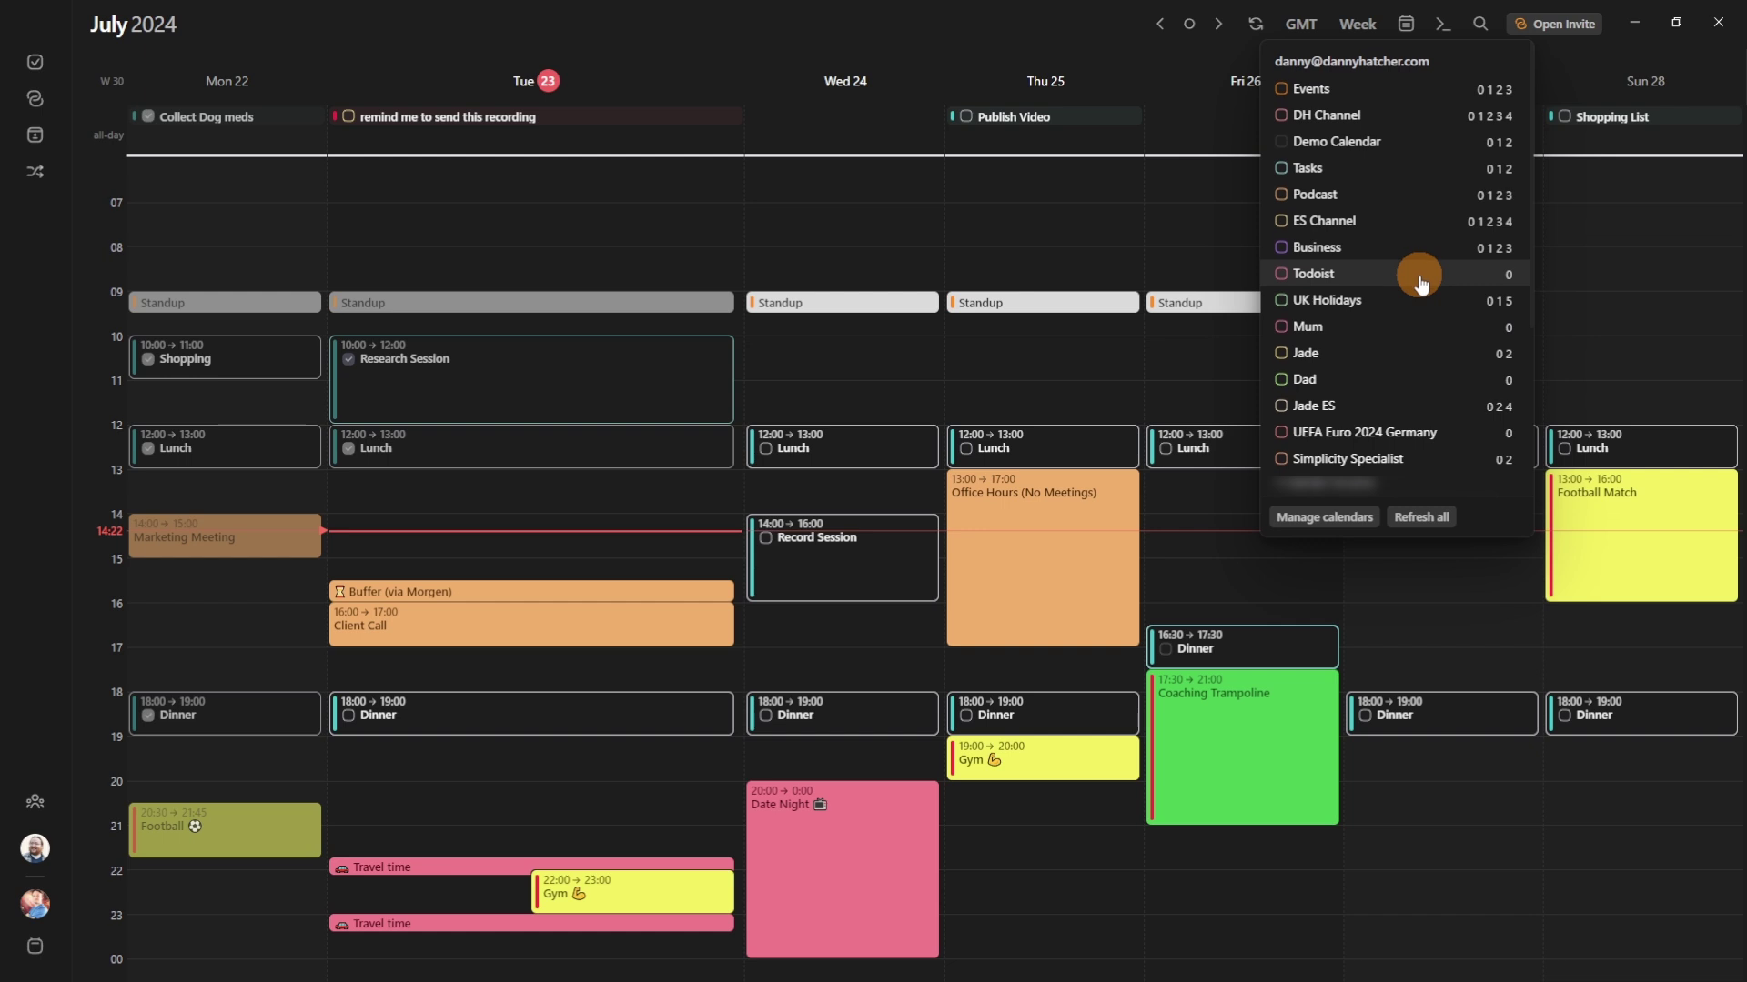
scroll(1411, 265, "down", 3)
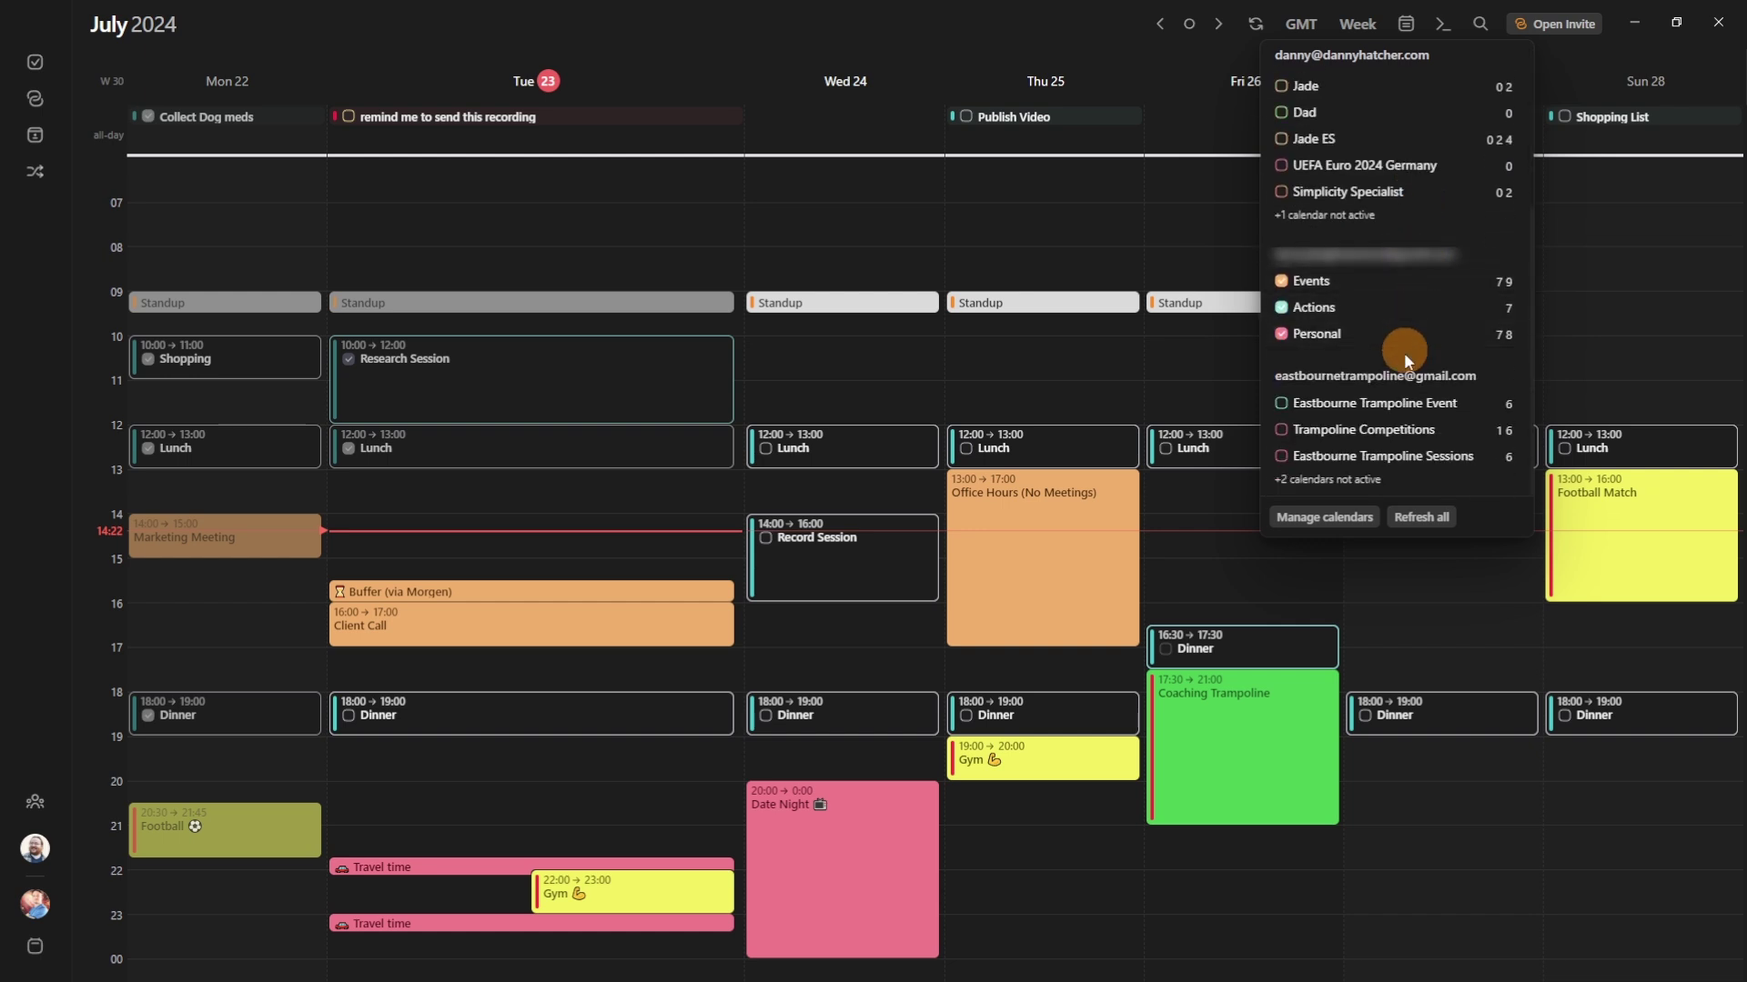
left_click(1281, 287)
left_click(1283, 335)
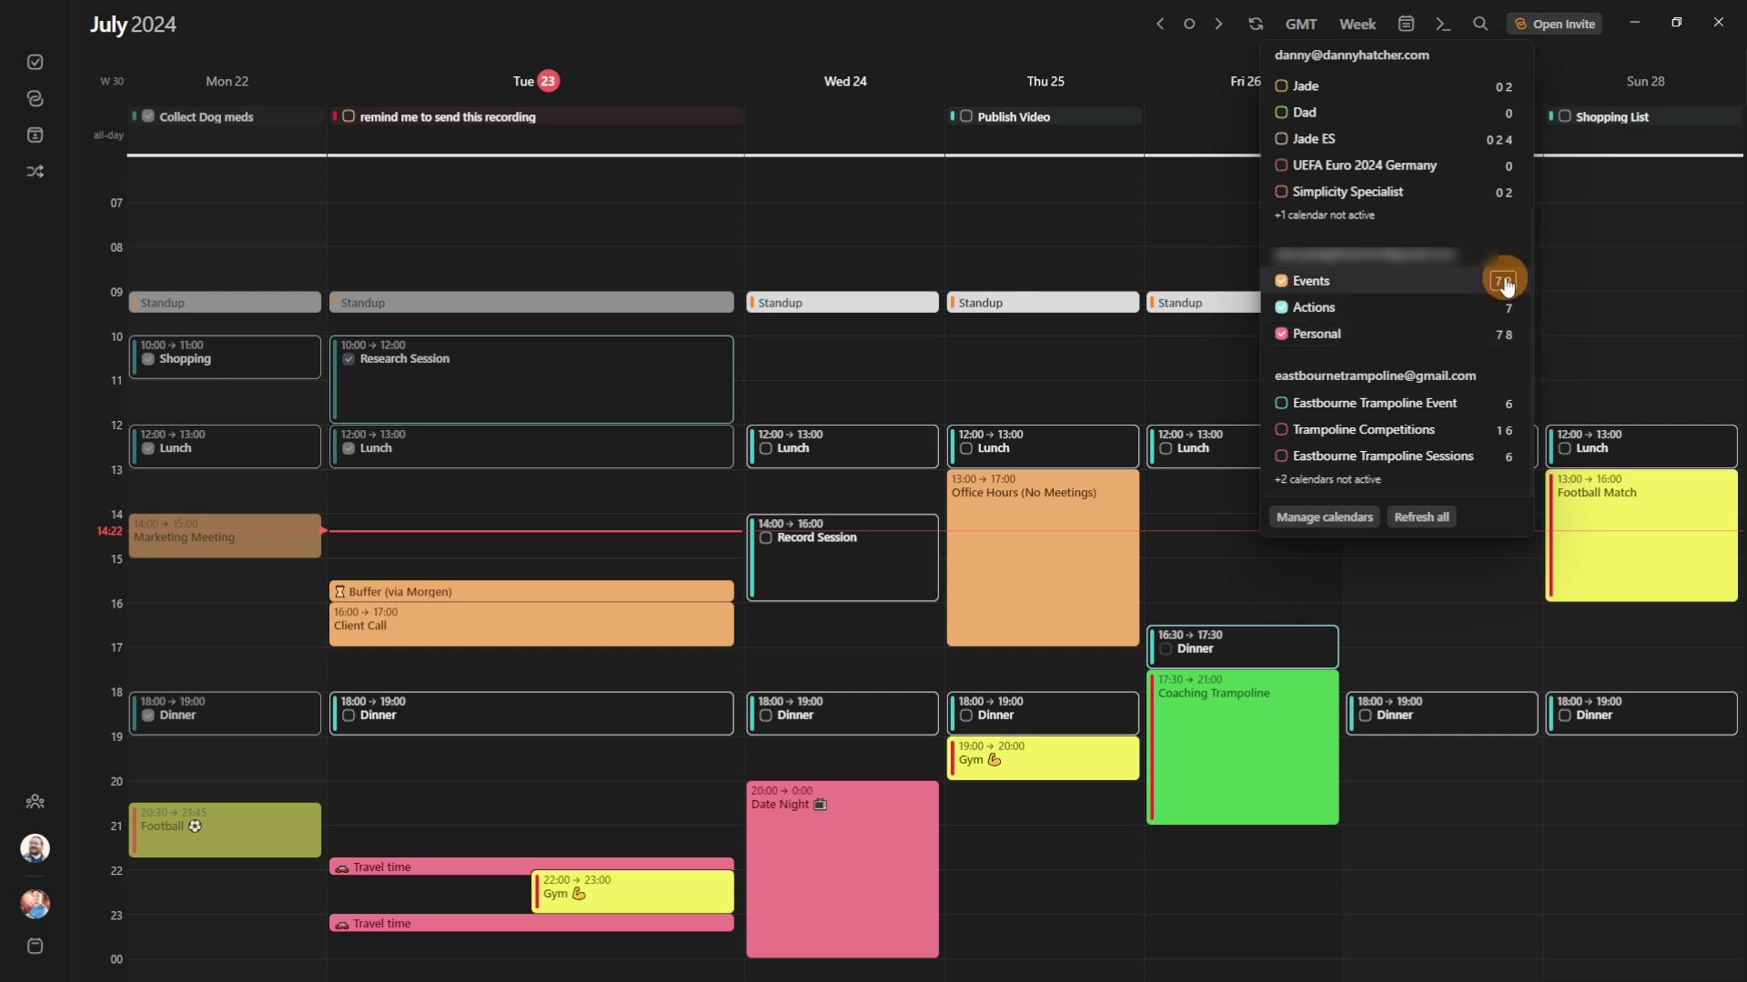
left_click(1496, 317)
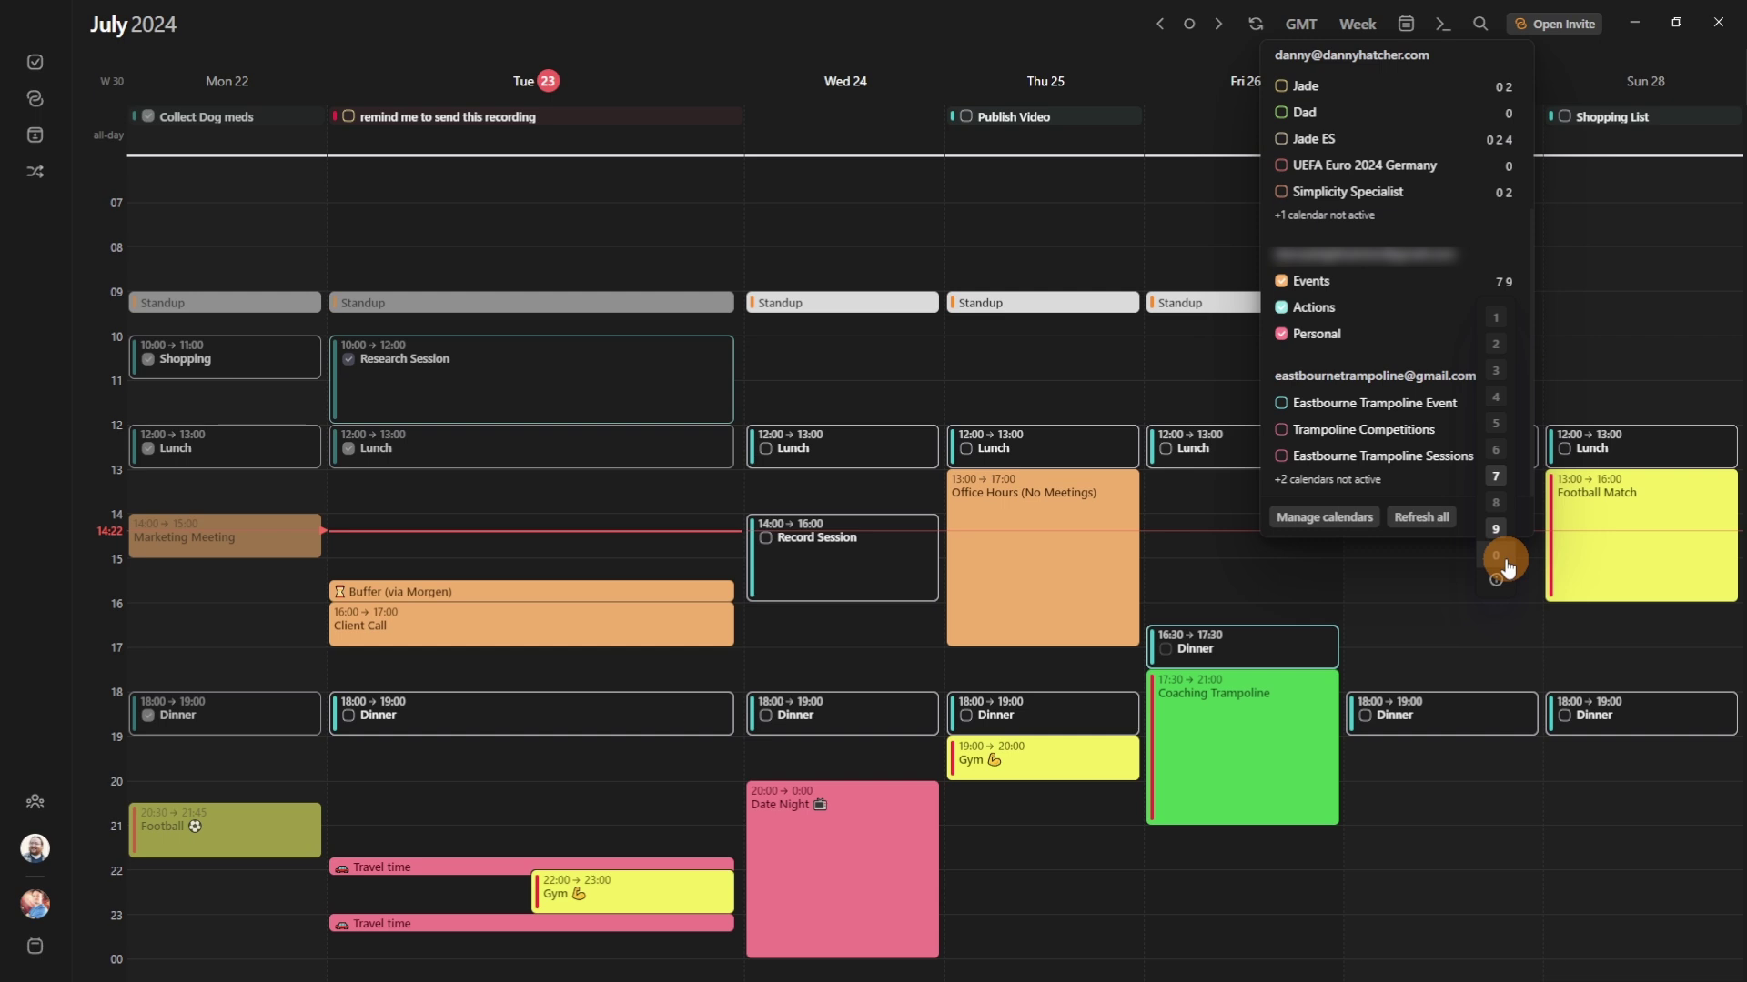
left_click(1497, 346)
left_click(1498, 373)
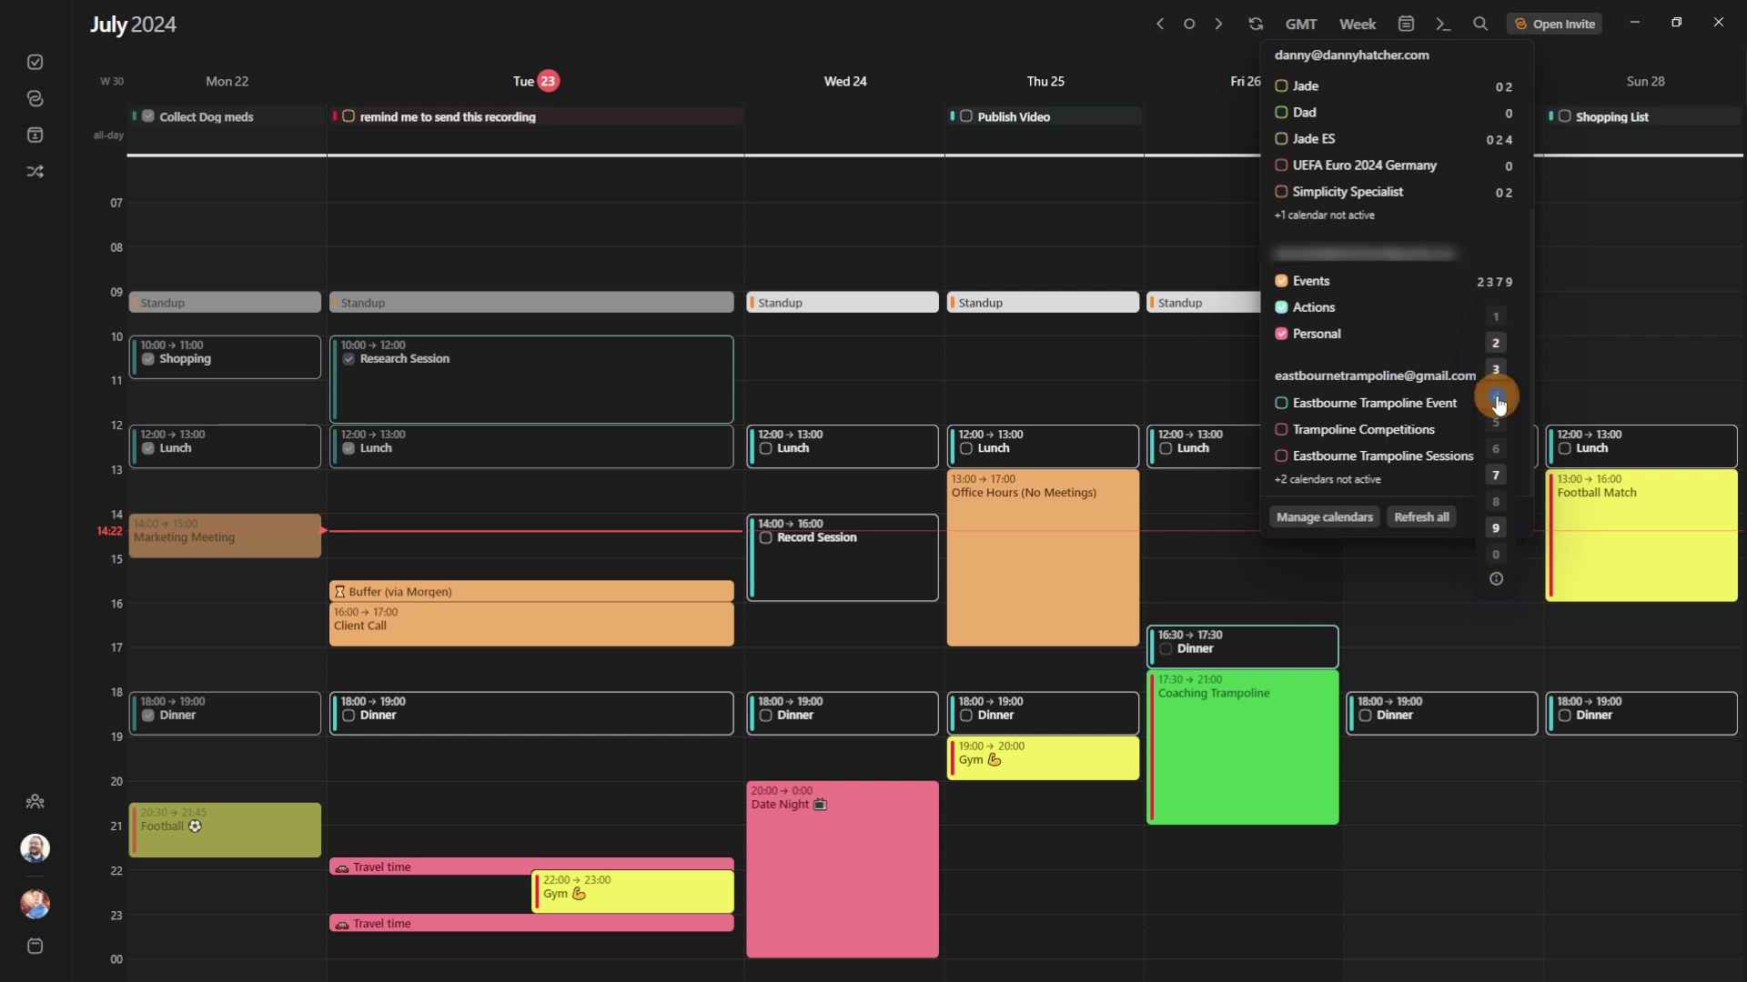
left_click(1496, 401)
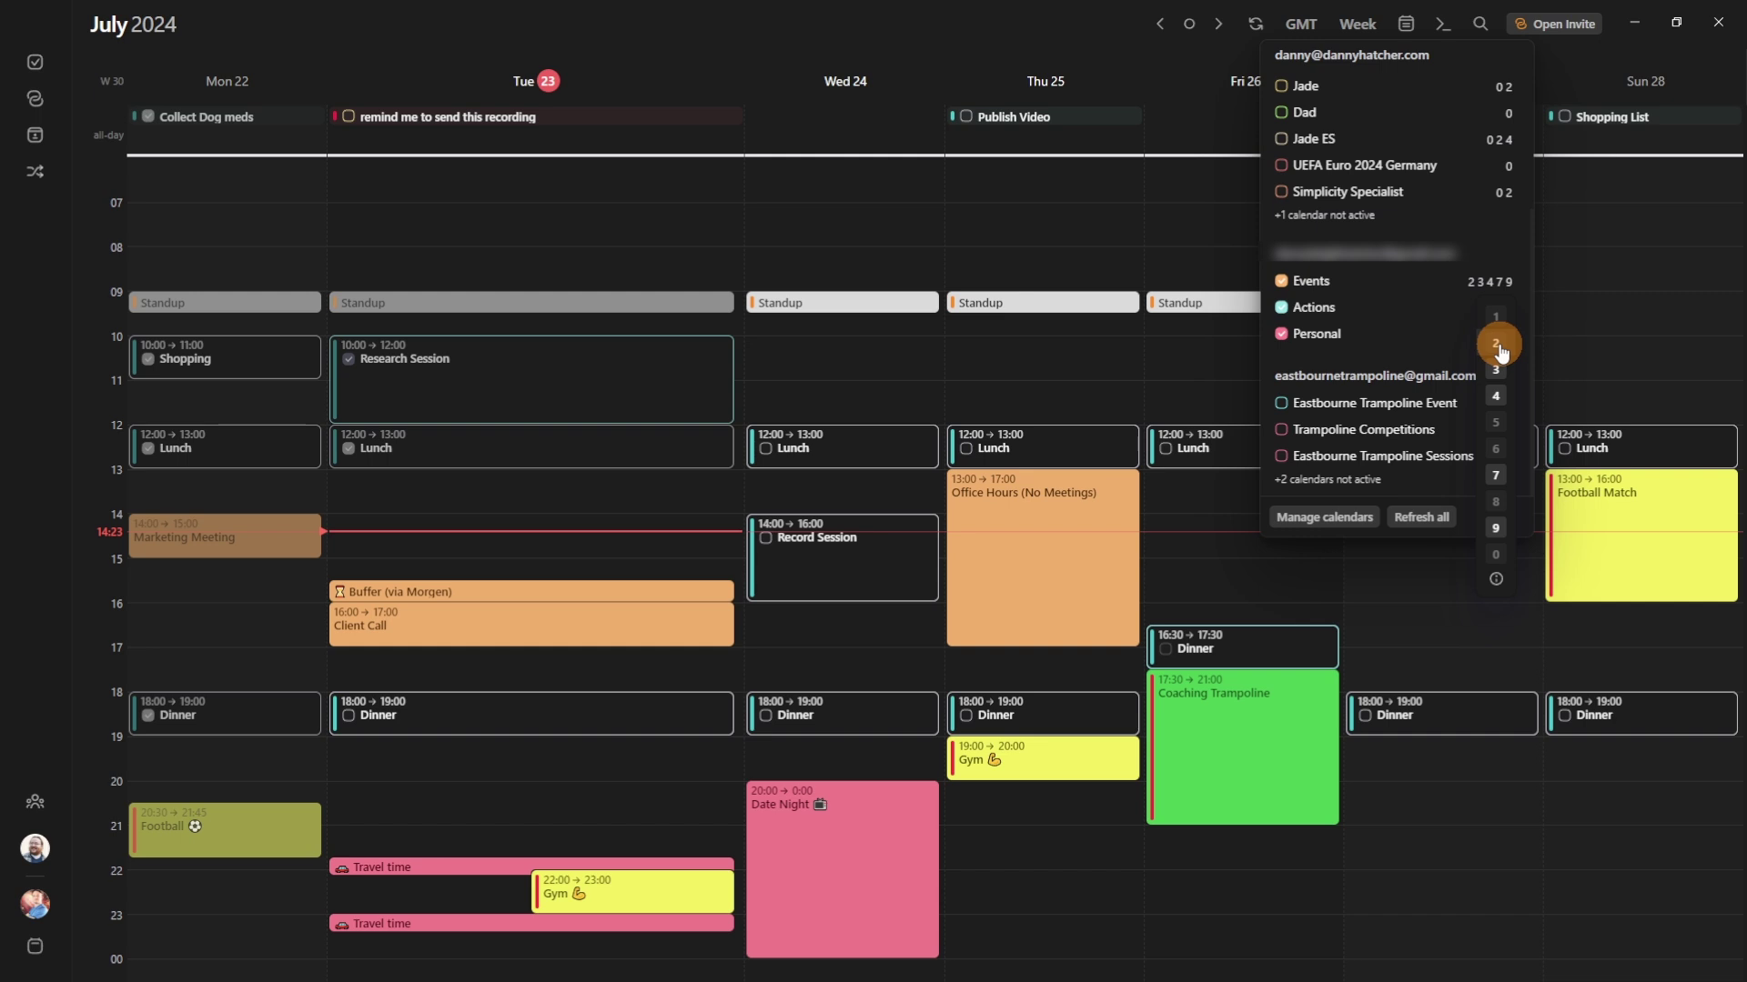
left_click(1495, 402)
left_click(1495, 369)
left_click(1497, 344)
- Show only Events, then only Personal, then Events, Actions and Personal together
left_click(1461, 254)
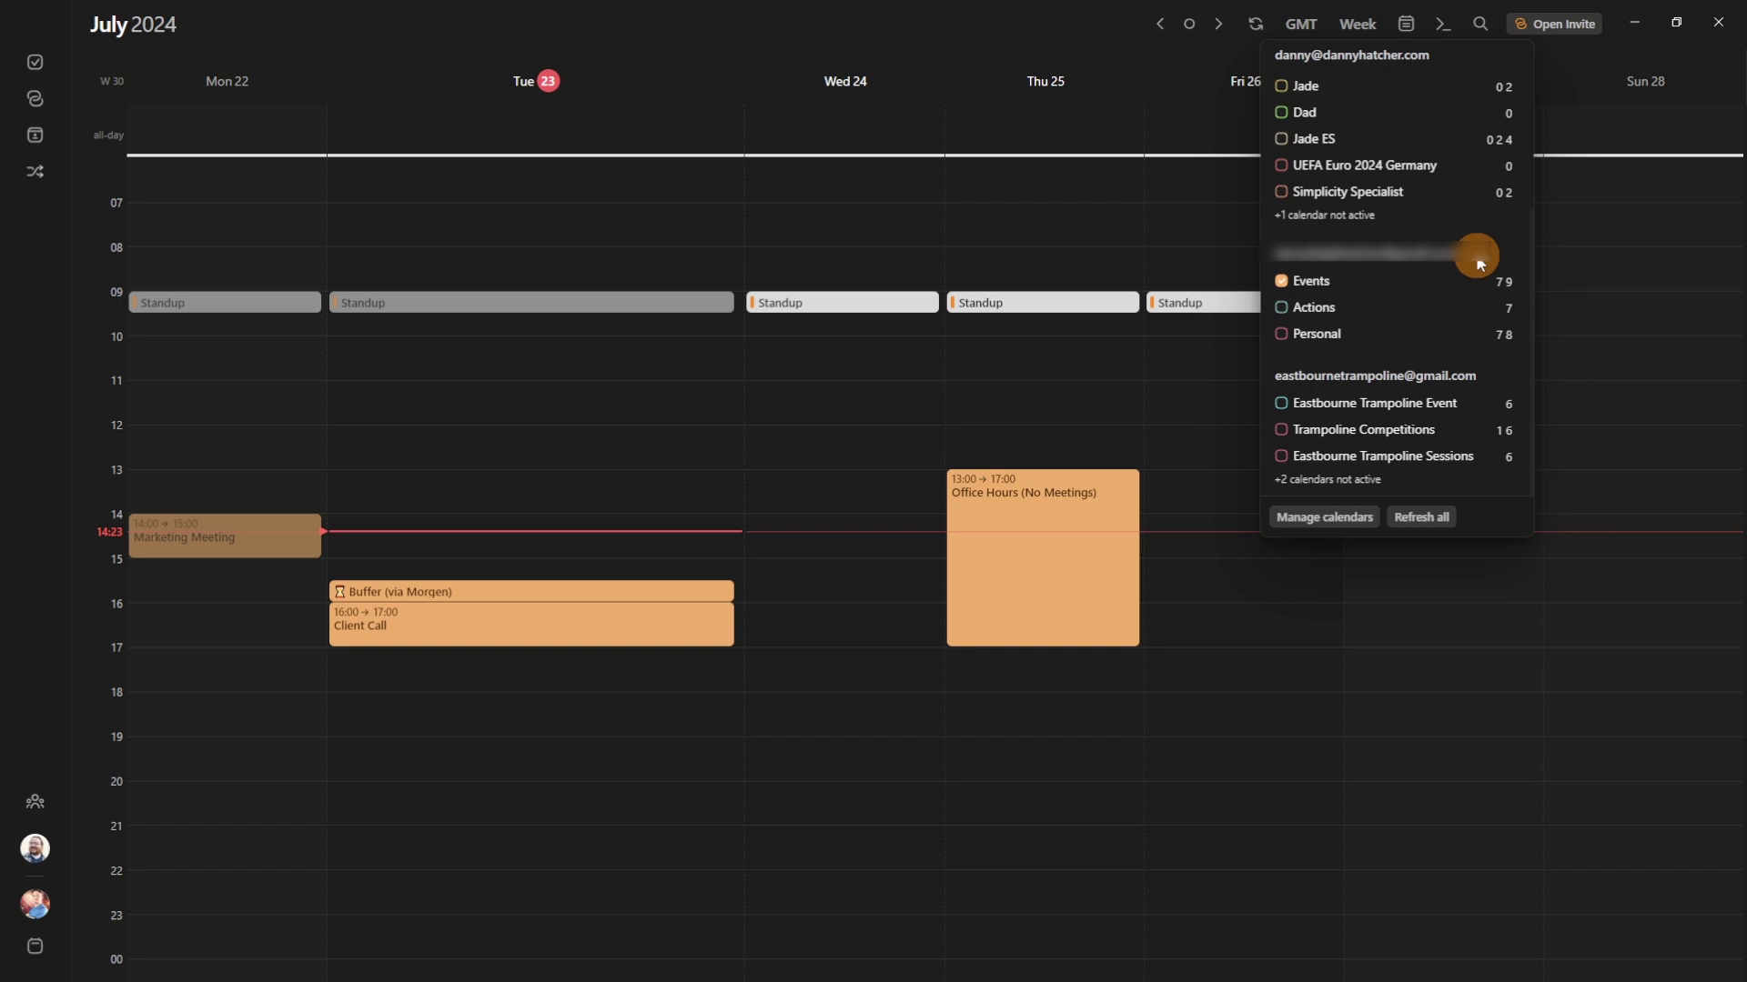
left_click(1476, 257)
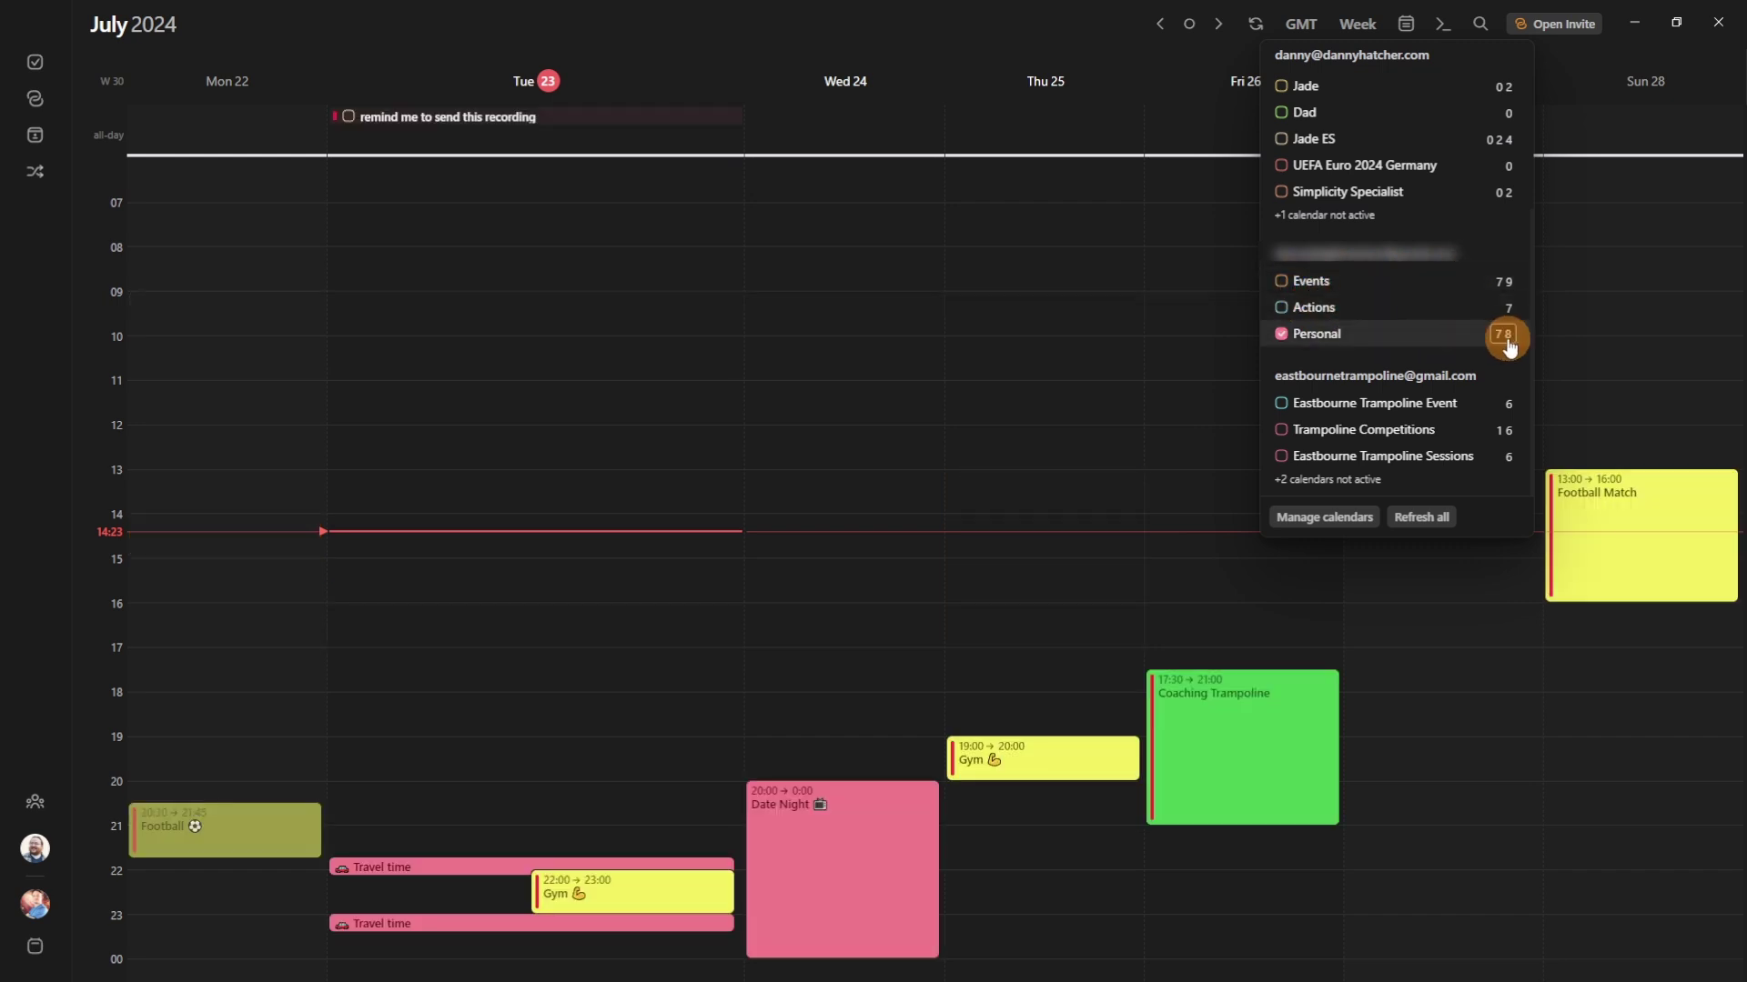
left_click(1474, 338)
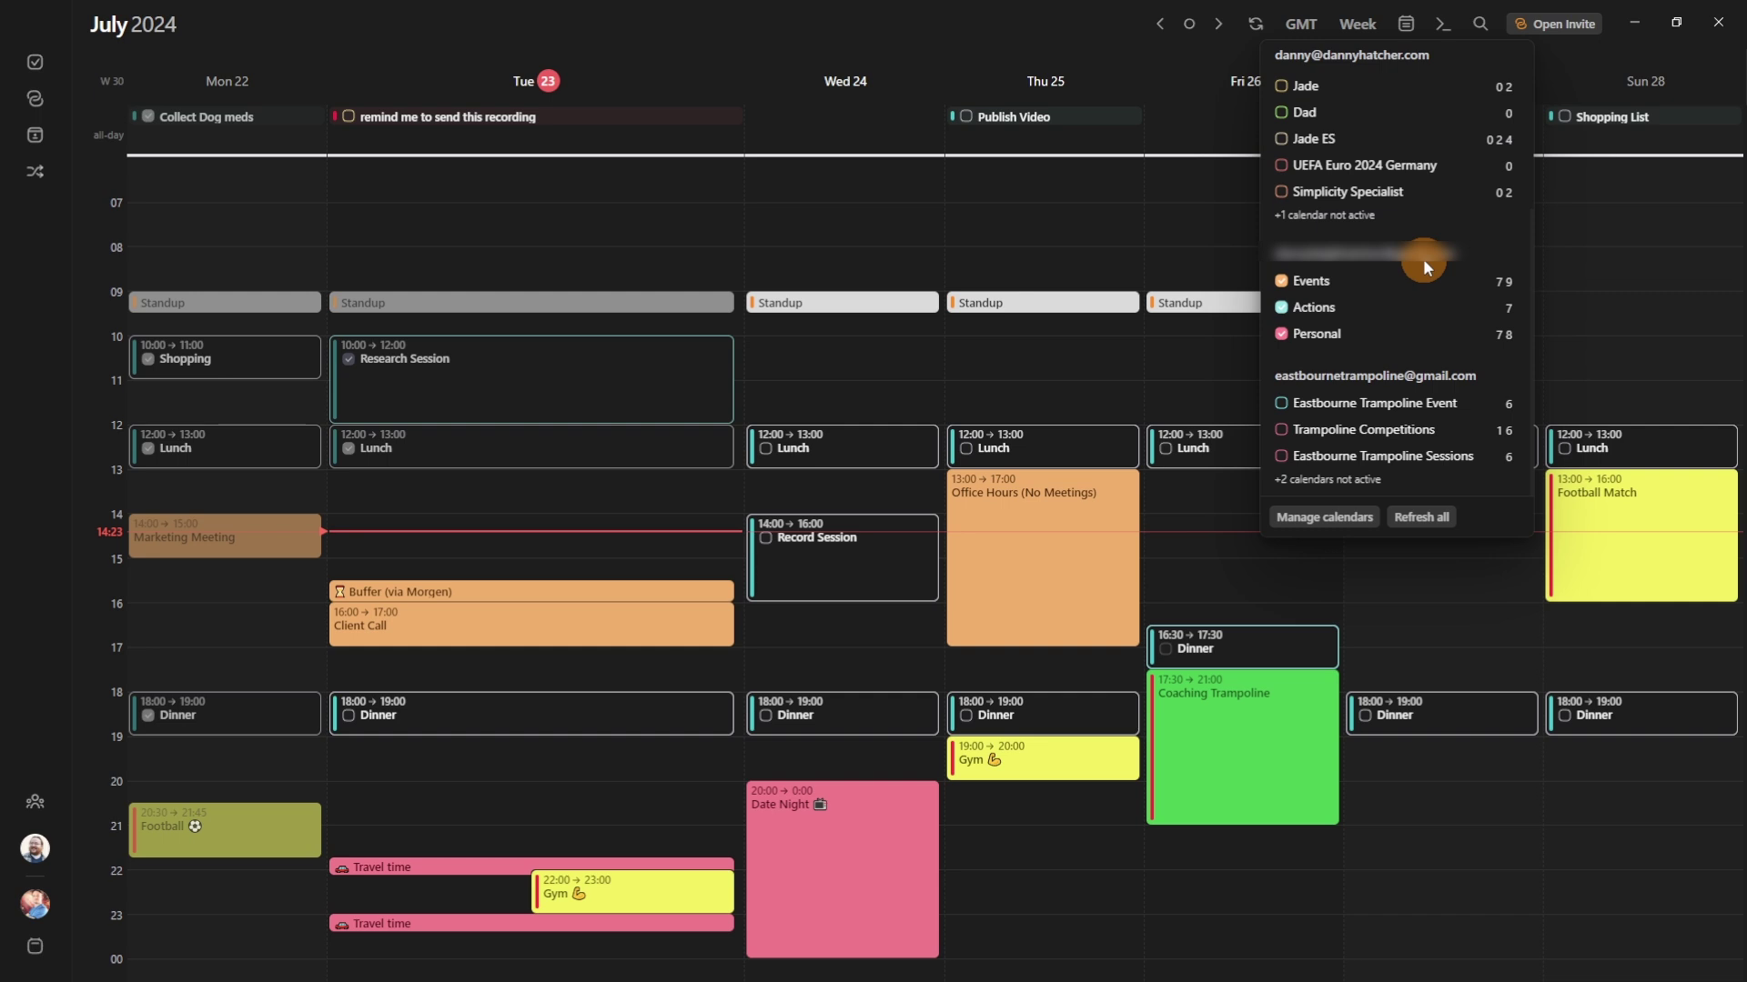
scroll(1423, 259, "up", 5)
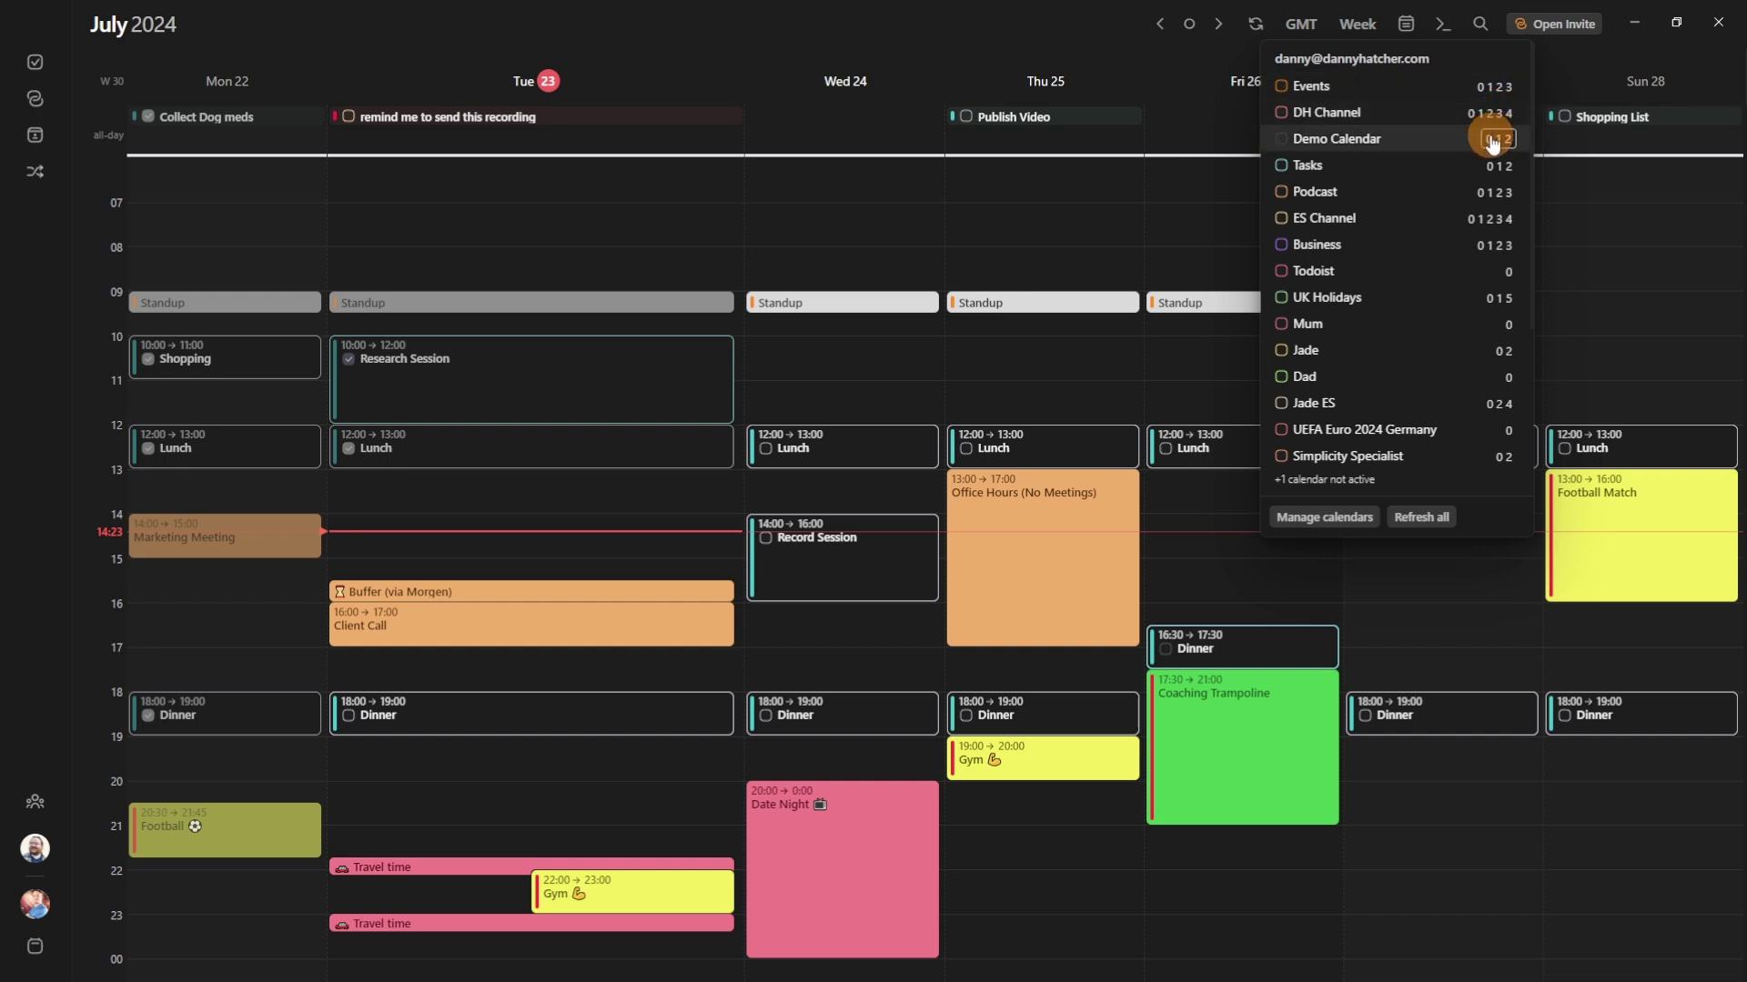
scroll(1490, 141, "down", 5)
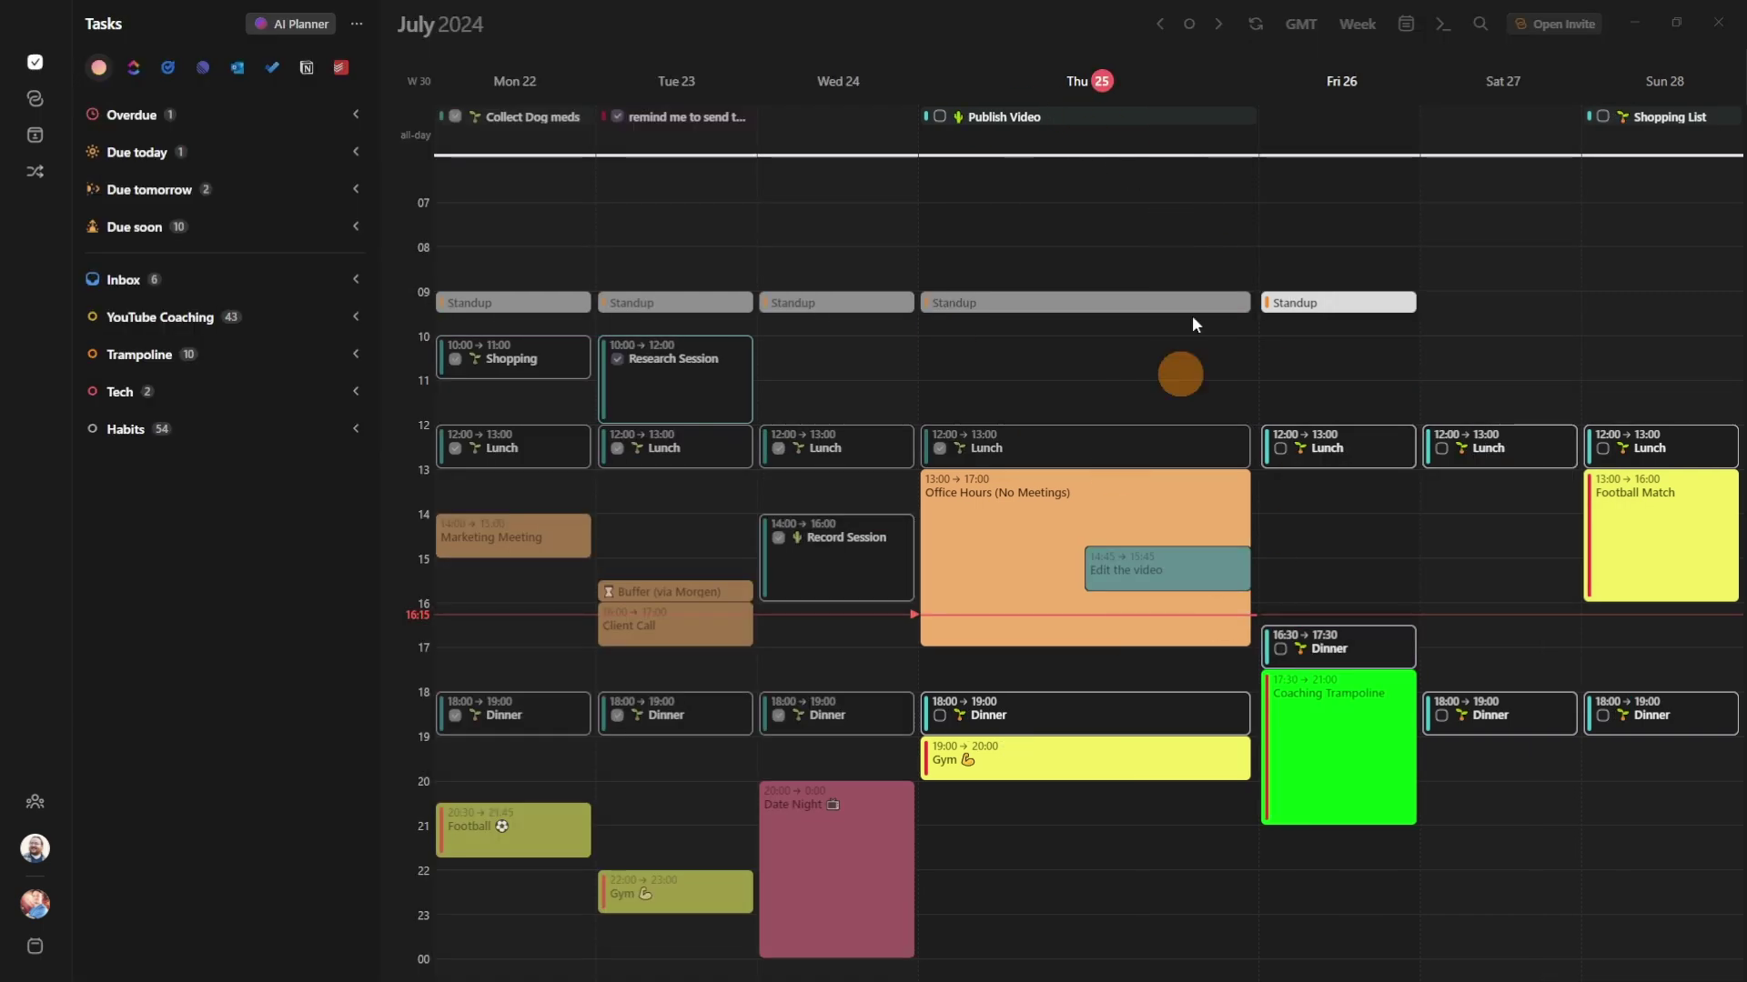
mouse_move(1187, 573)
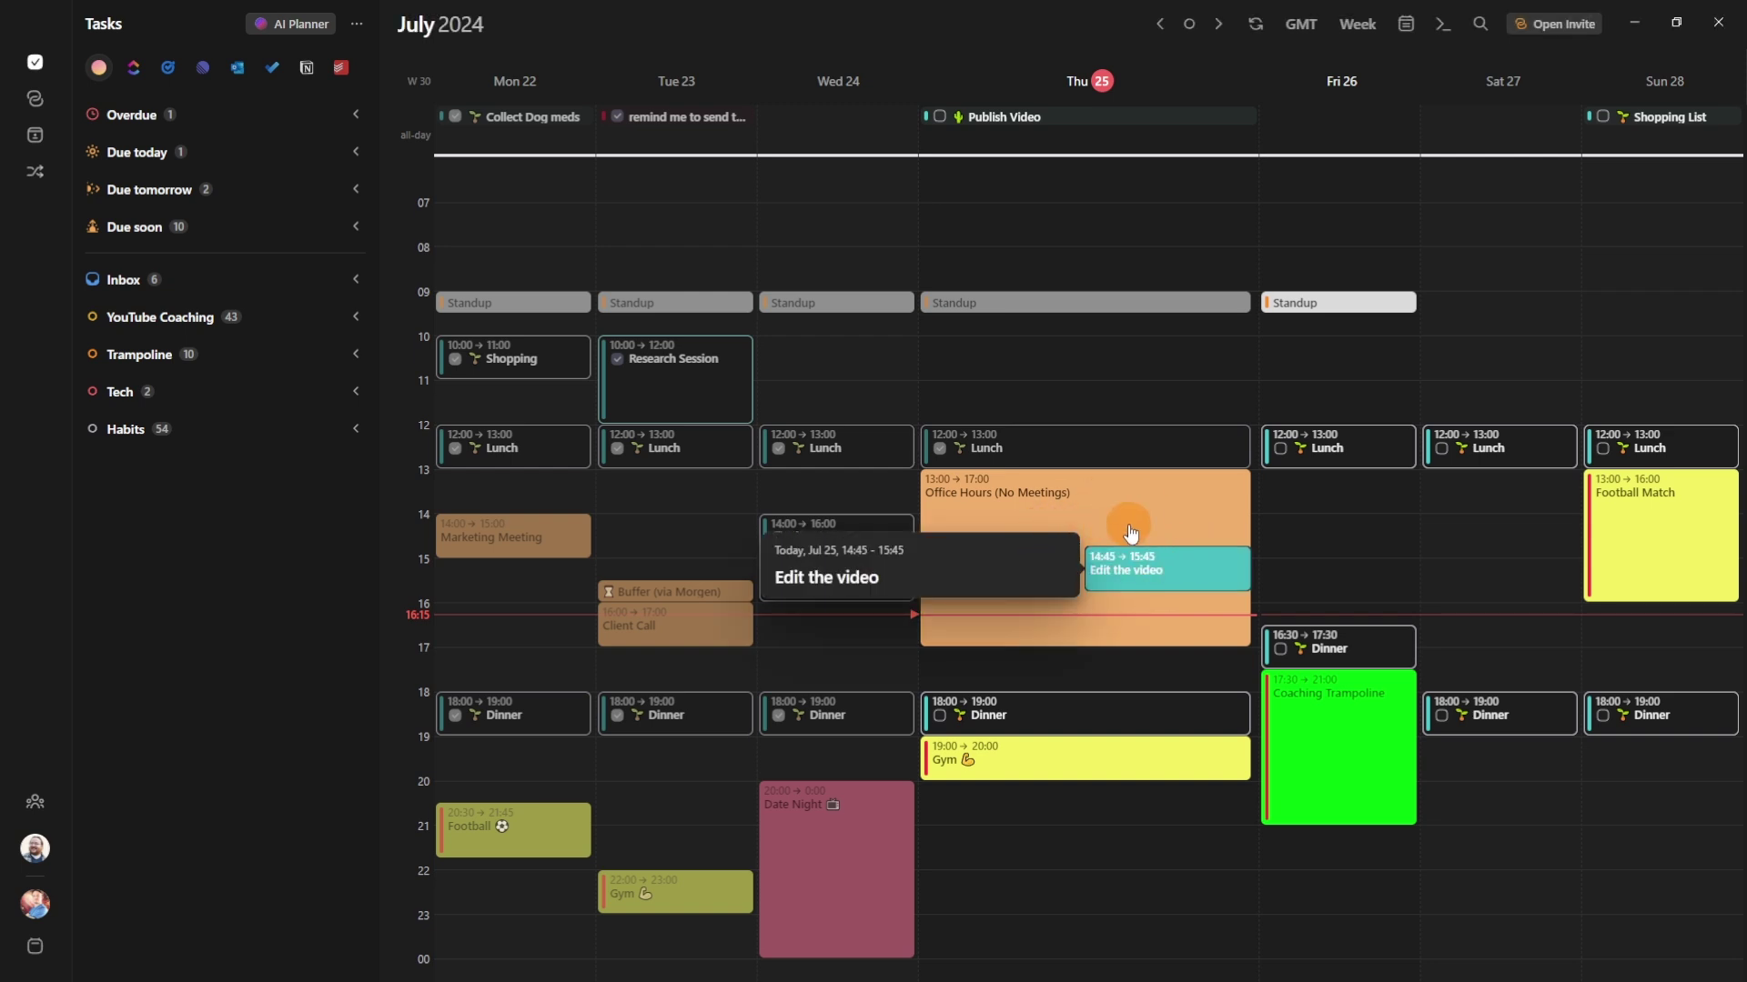
left_click(1157, 580)
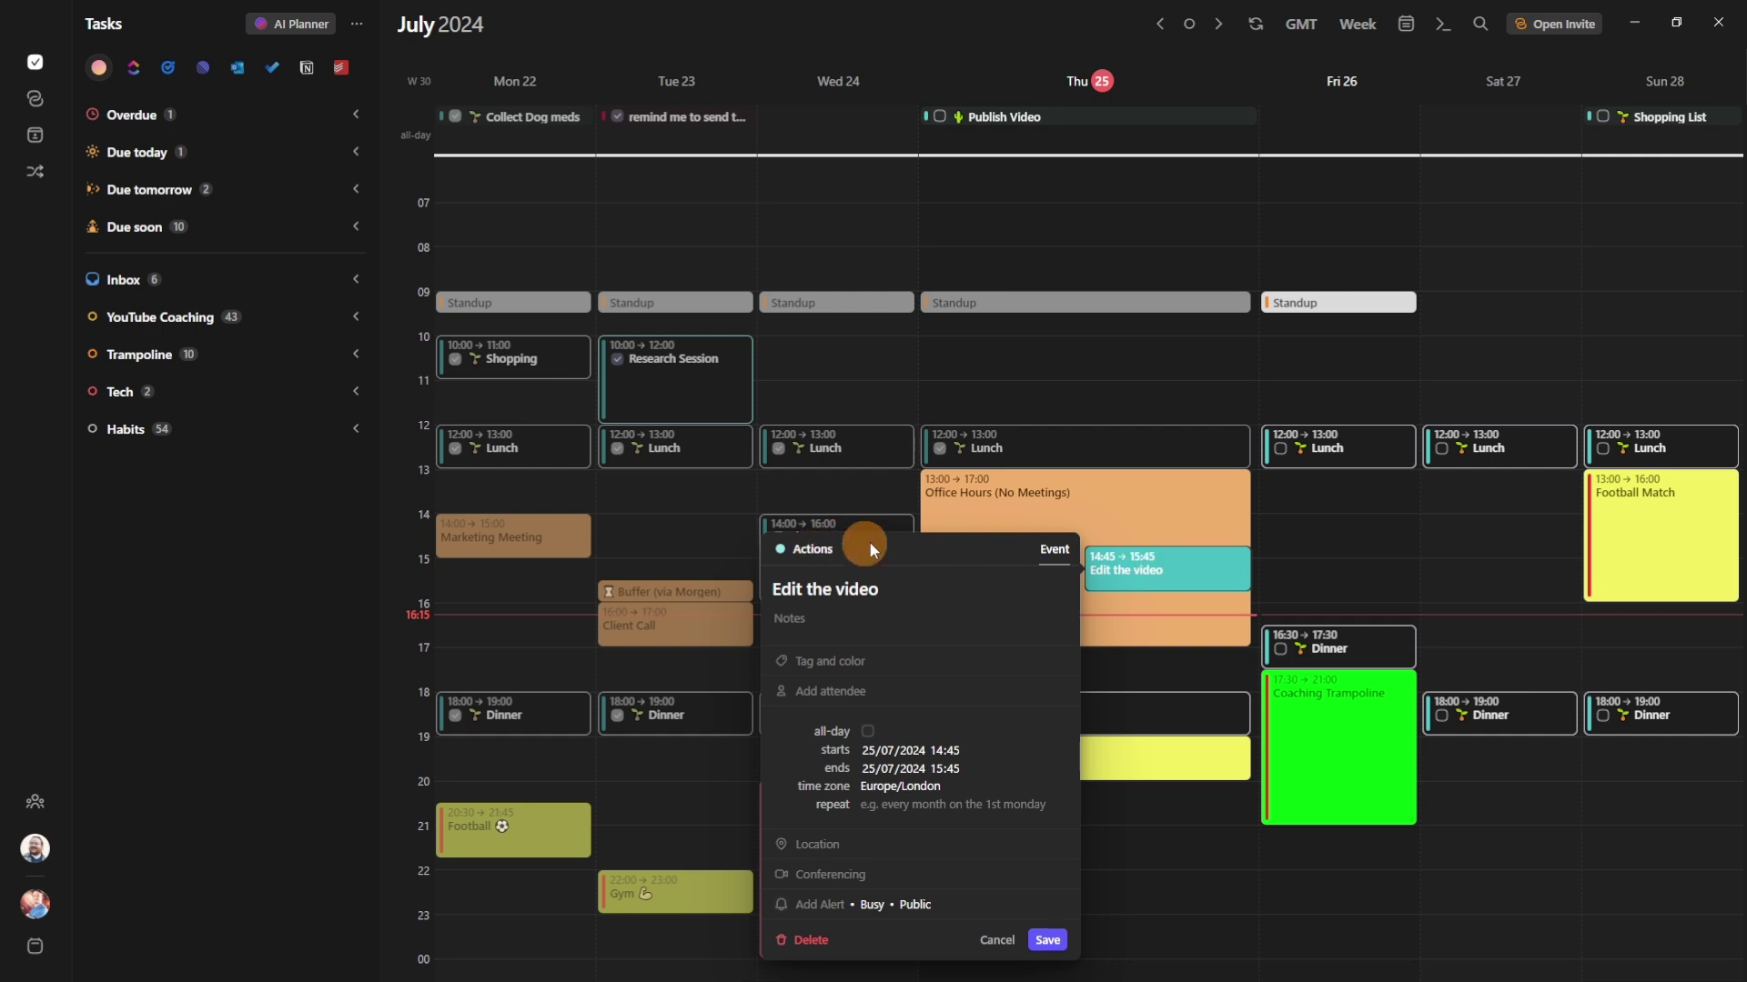
left_click(1097, 397)
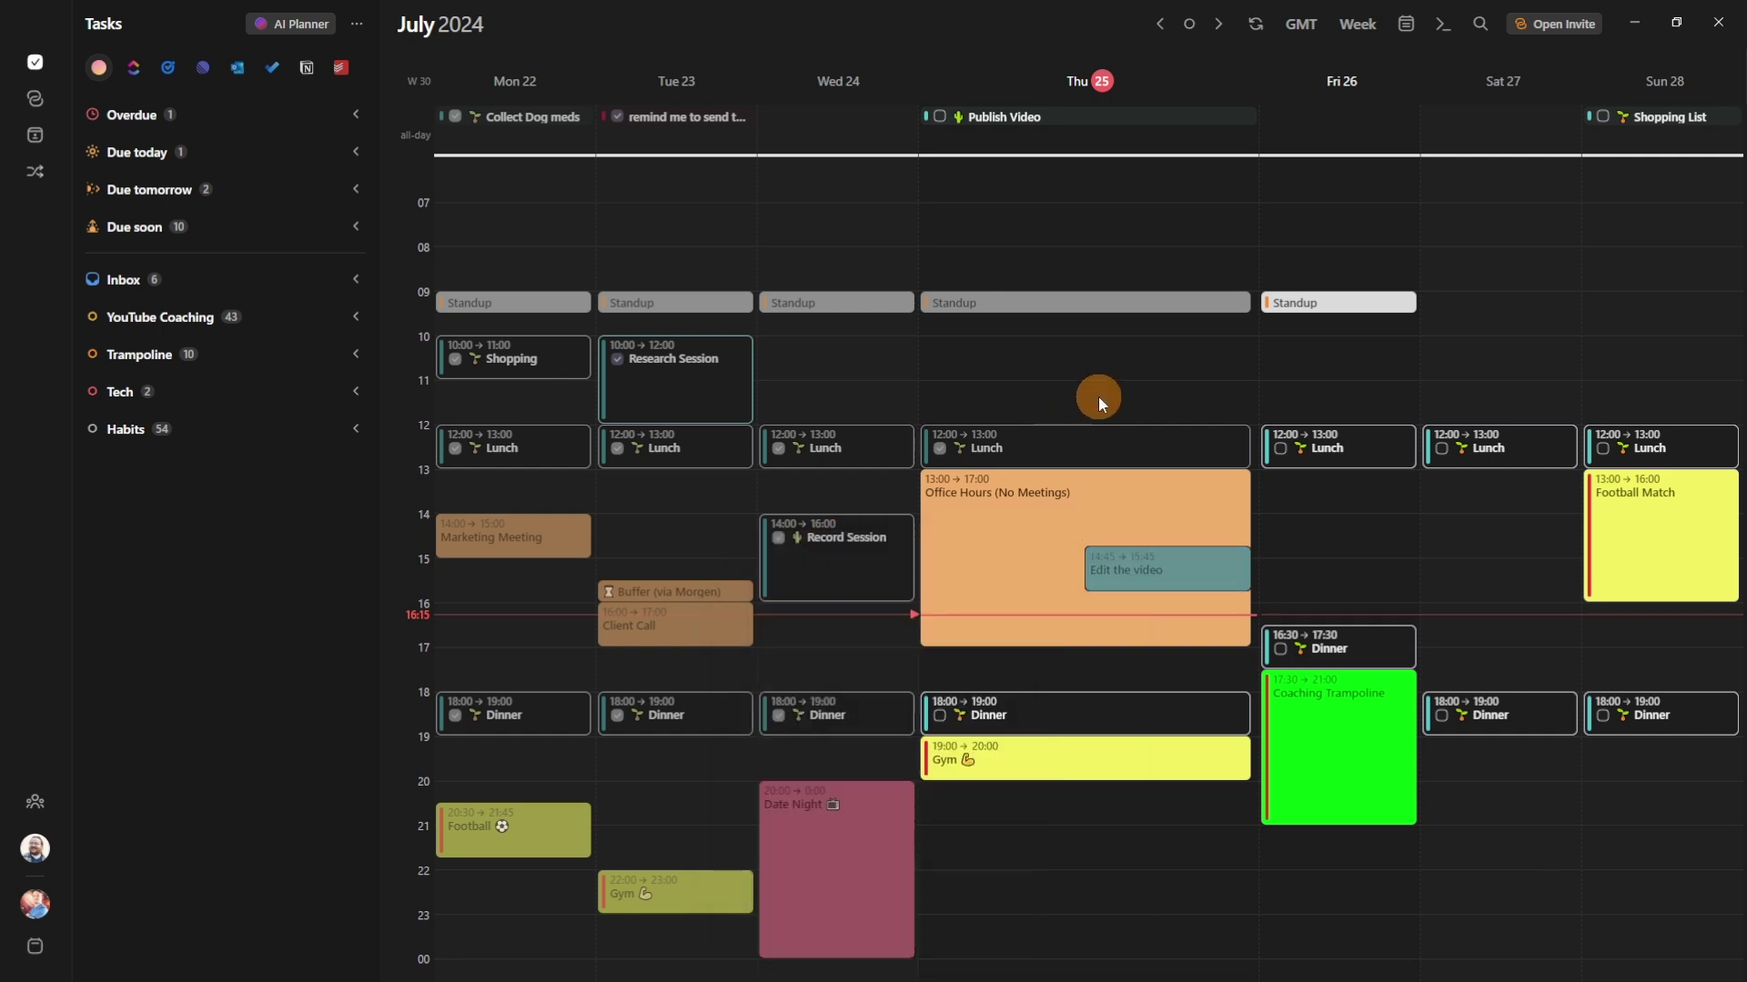
mouse_move(1073, 440)
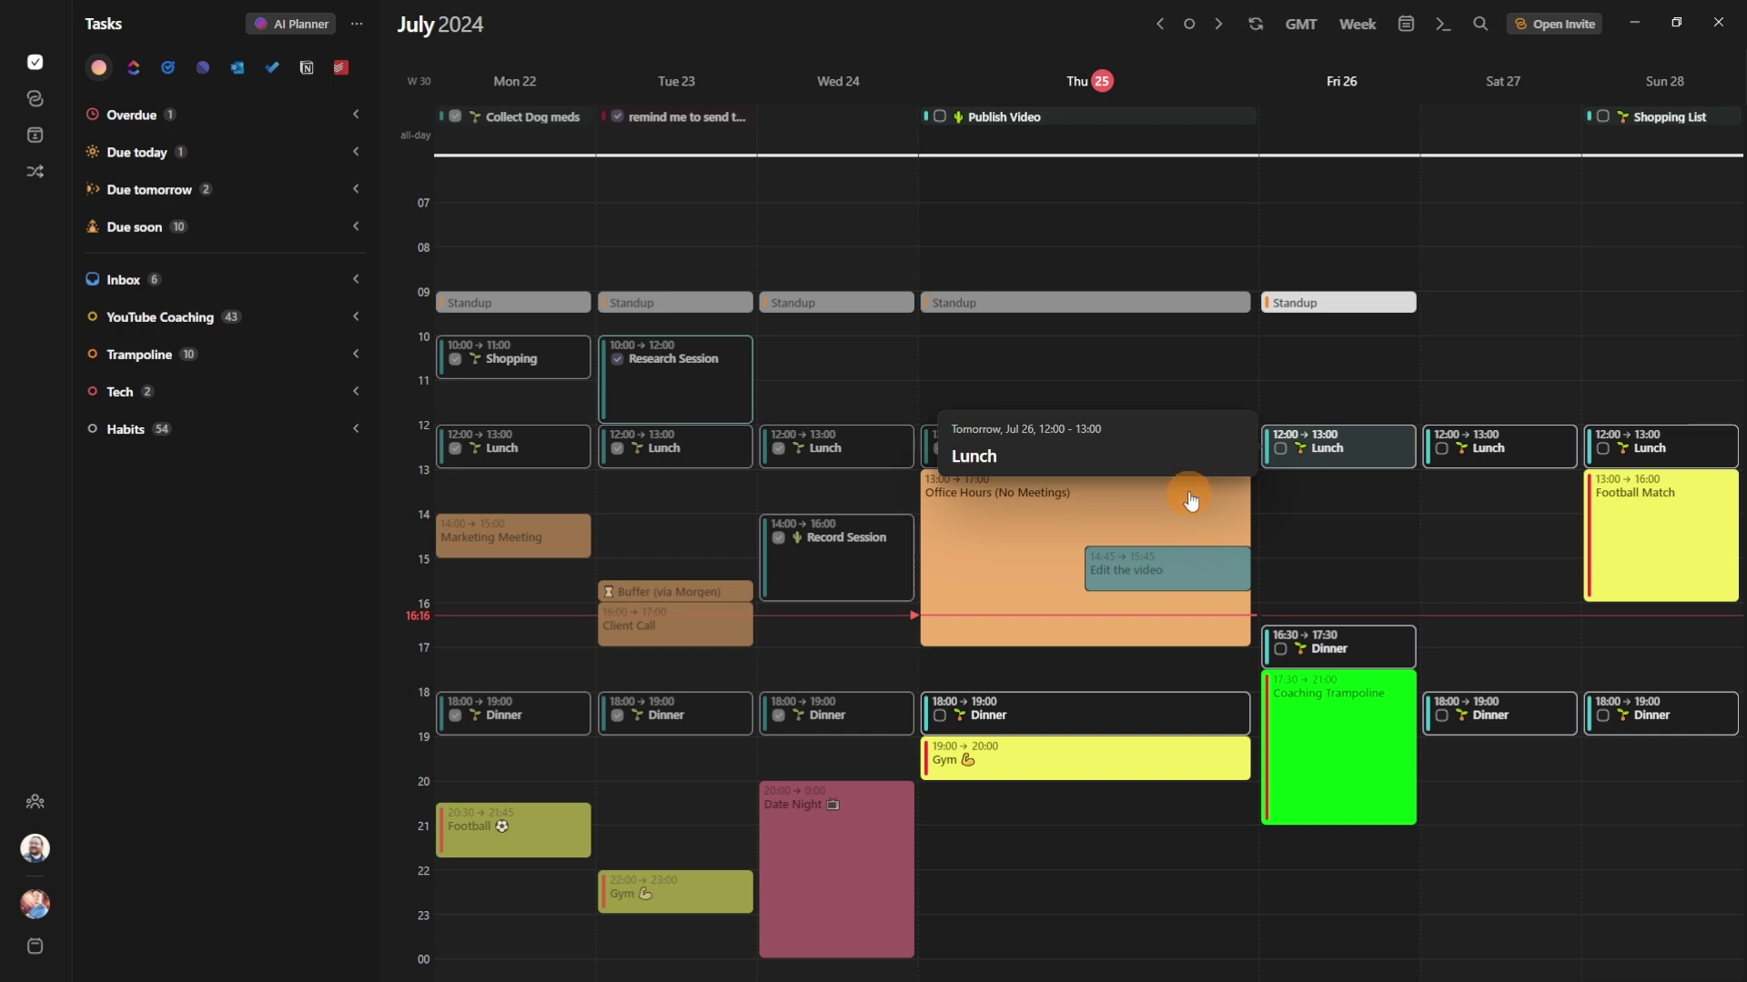
- Open and close the details of Friday's Lunch task
left_click(1299, 445)
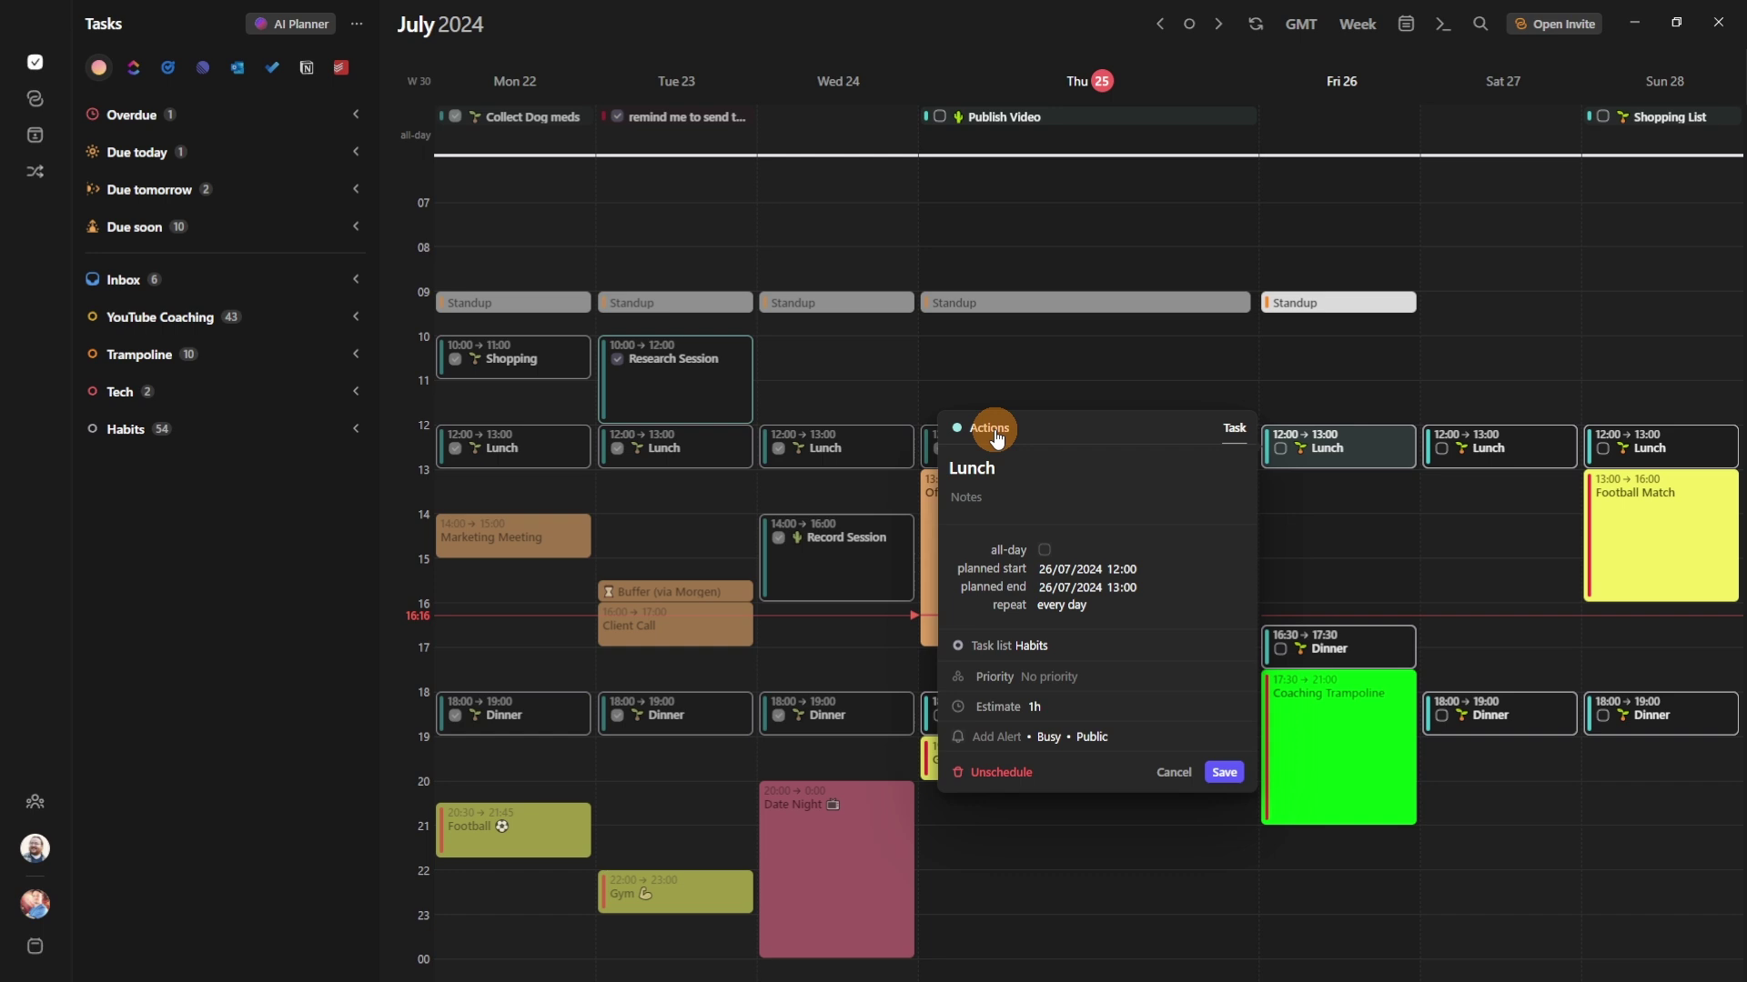
left_click(1094, 379)
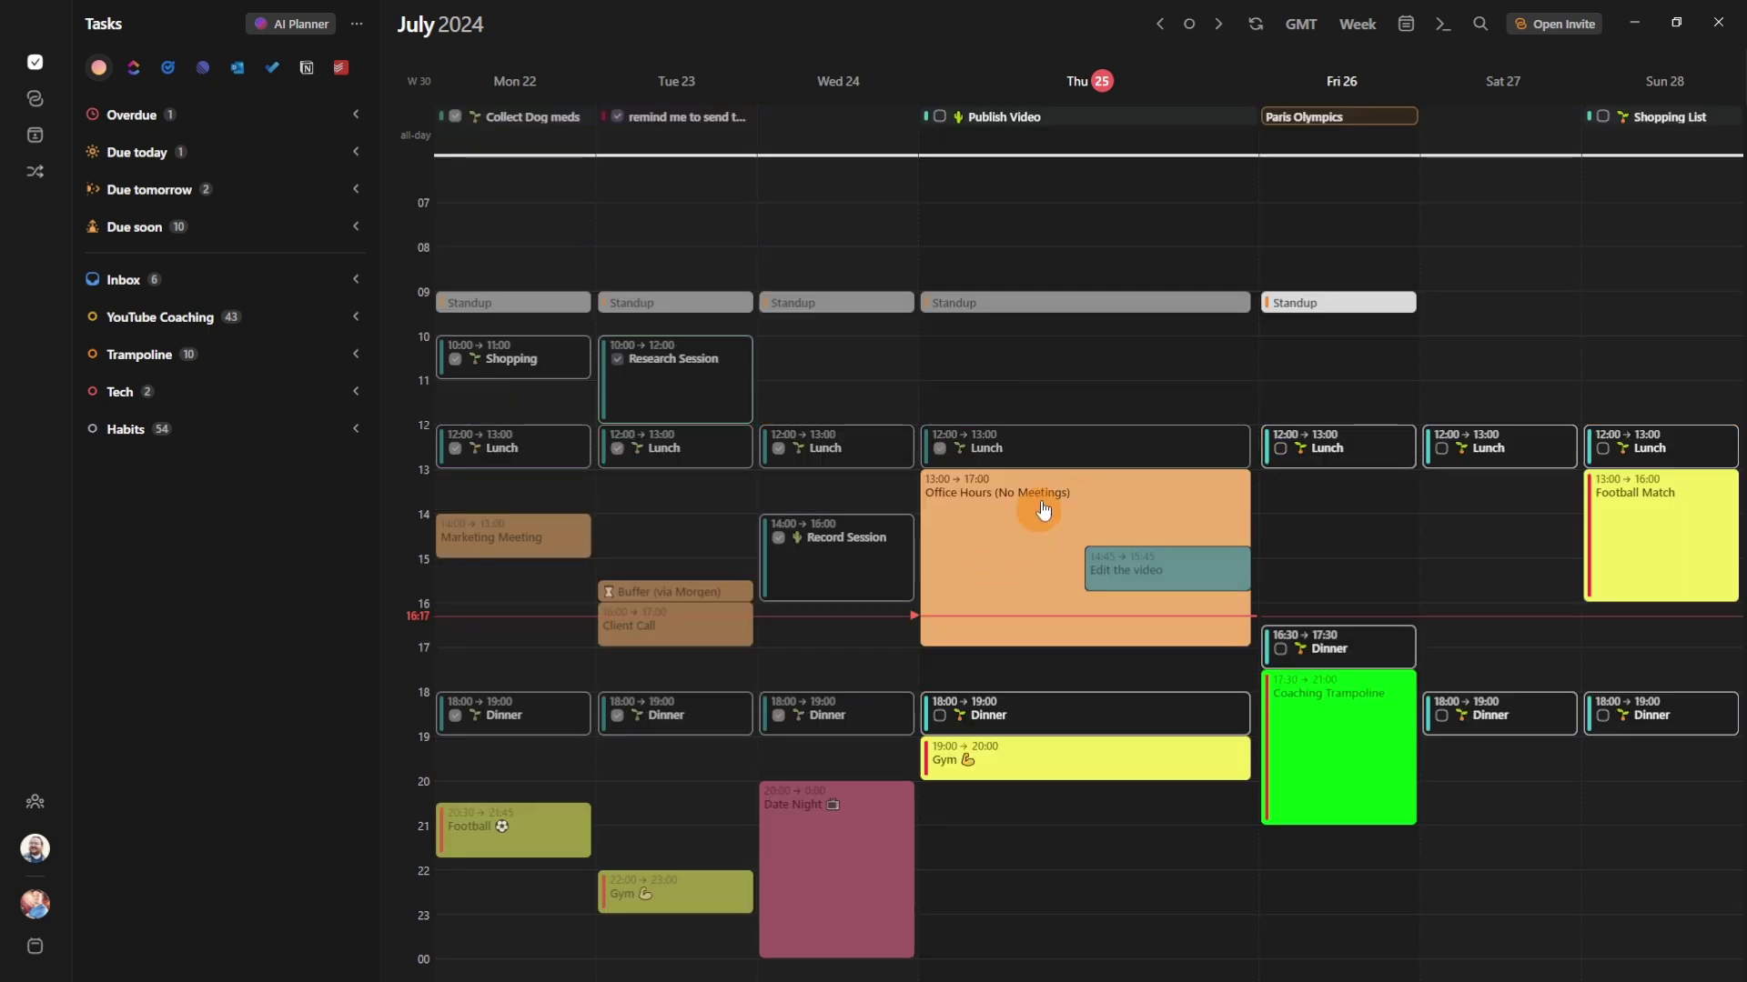
- Preview the Paris Olympics event, then switch to the June 2024 month view
left_click(1328, 121)
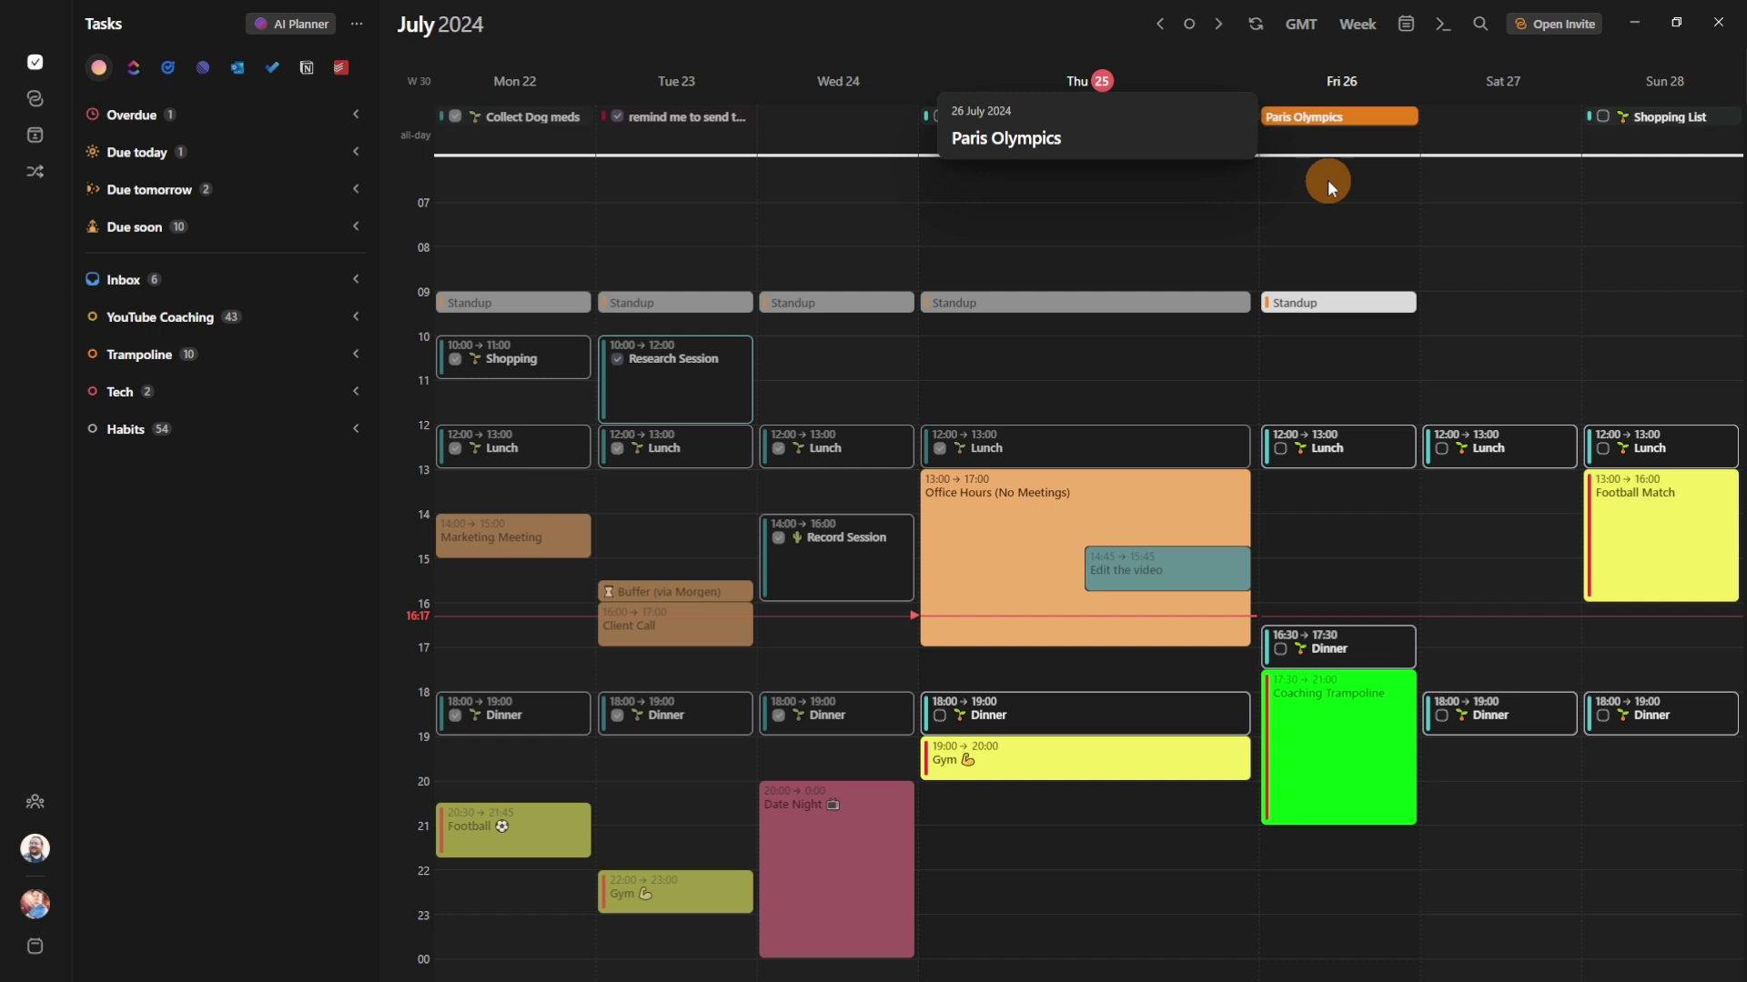
key("m")
key("Left")
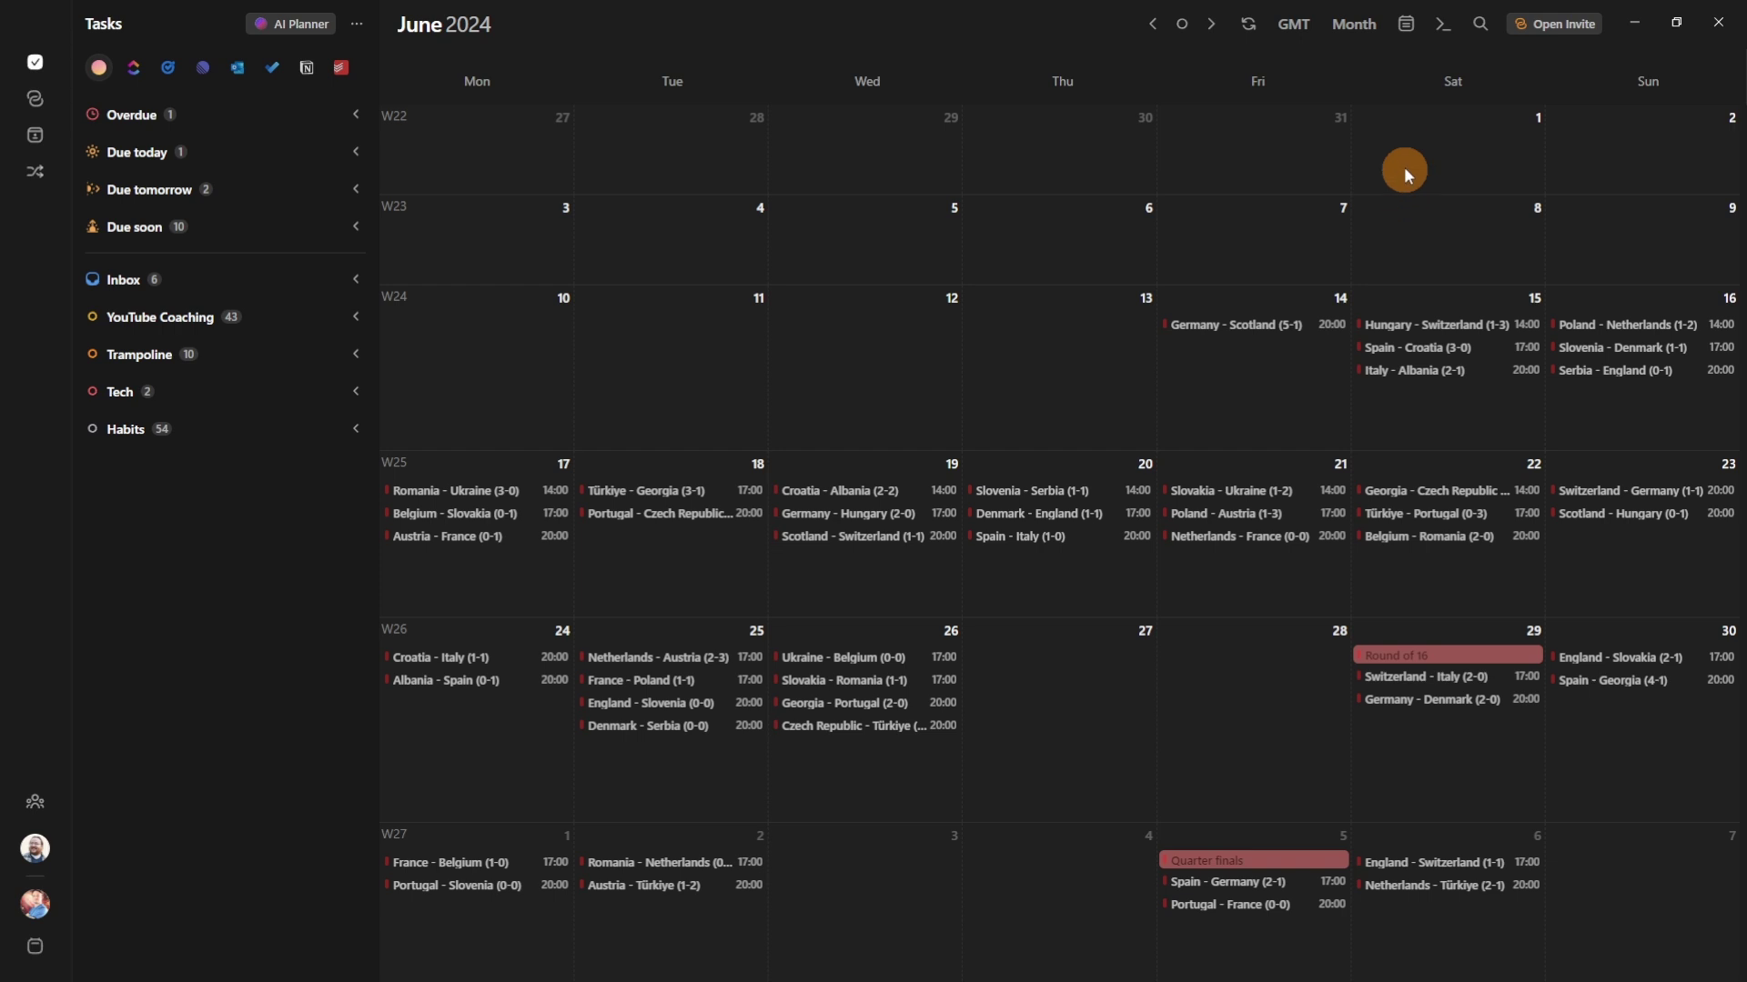
- Show the calendar list, where UEFA Euro 2024 Germany is assigned to set 9
left_click(1405, 27)
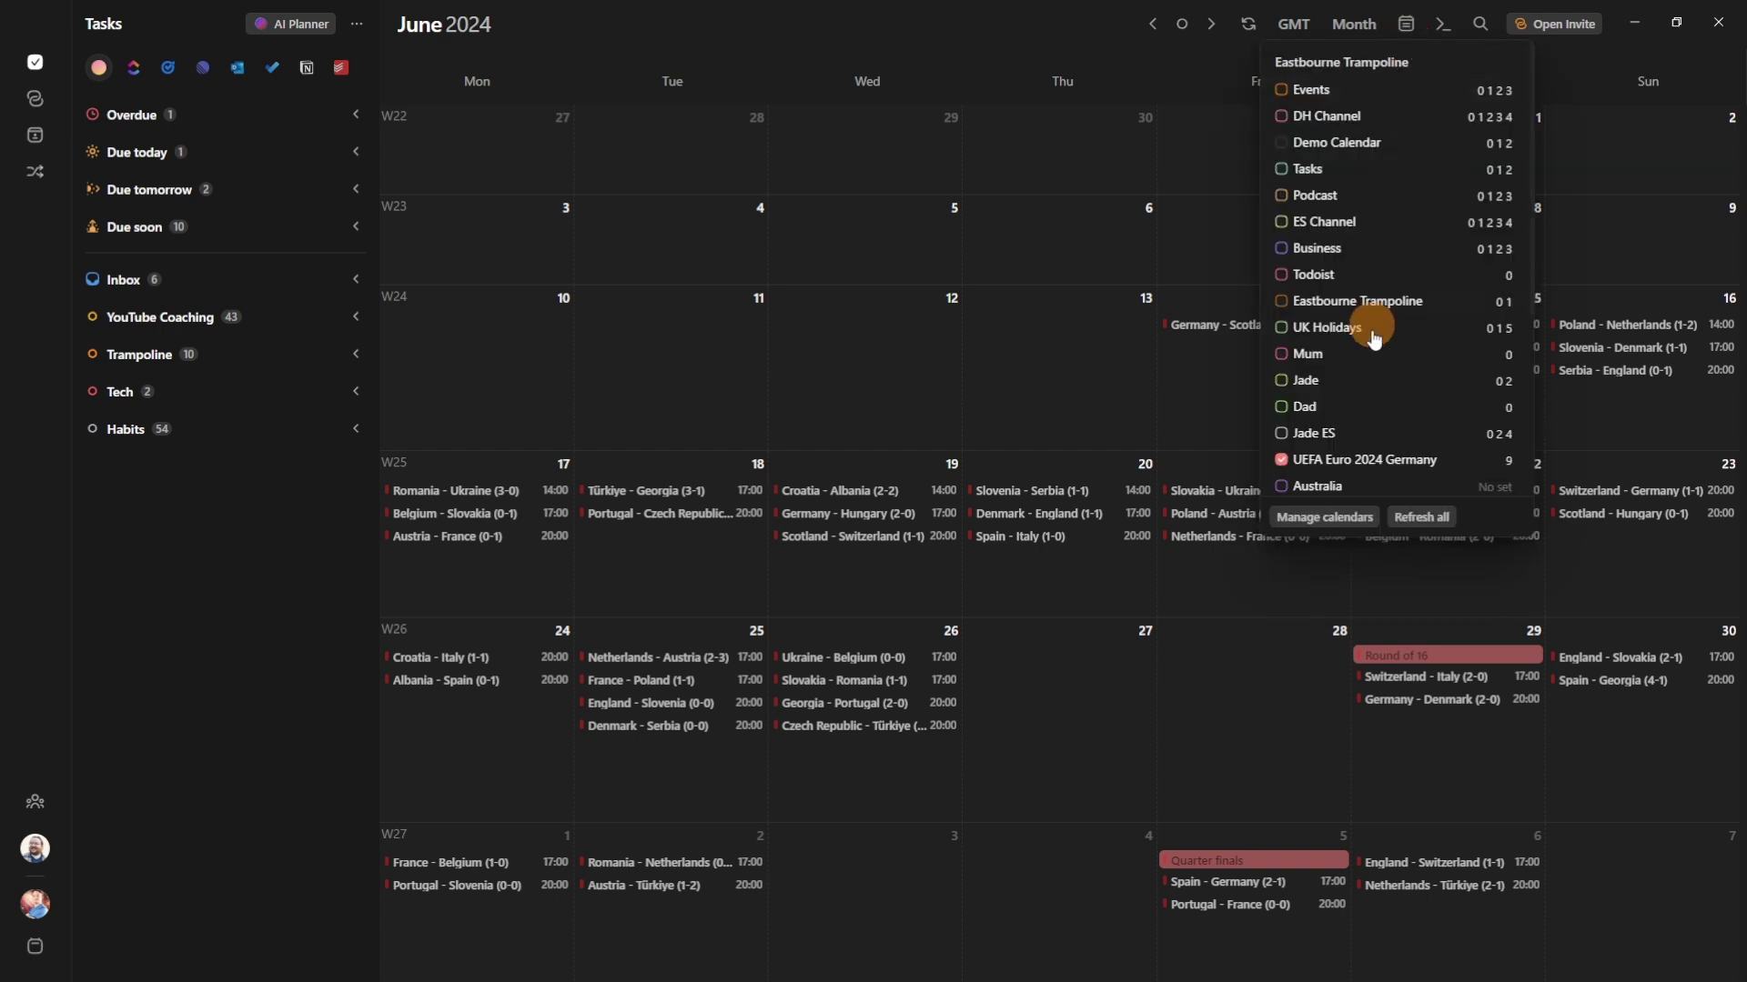